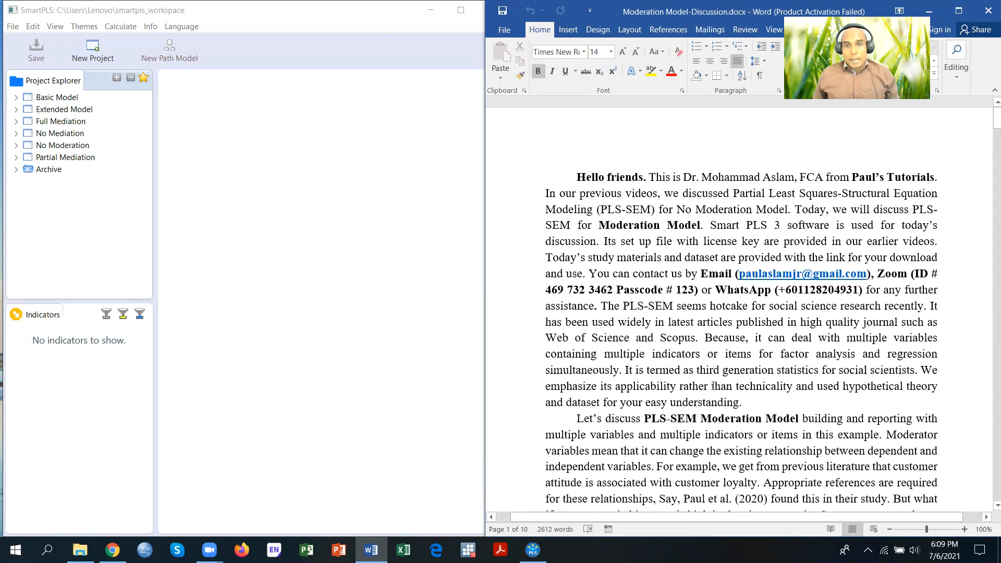
Step: Read the Word discussion document's introduction, variable definitions, questionnaire notes and instructions for creating the project and importing the dataset
{"action": "left_click", "coordinate": [754, 401]}
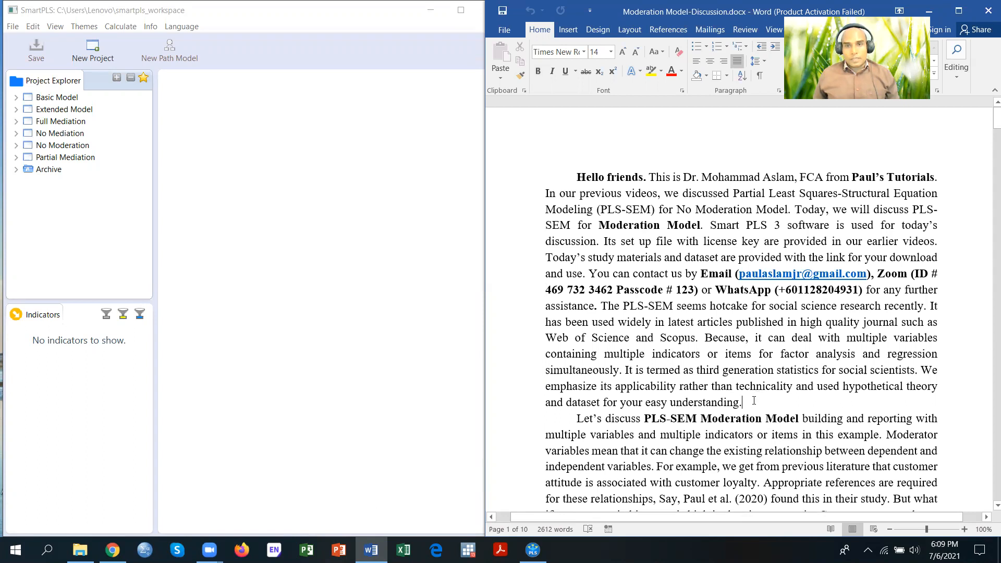
{"action": "scroll", "coordinate": [752, 400], "scroll_direction": "down", "scroll_amount": 5}
{"action": "scroll", "coordinate": [752, 400], "scroll_direction": "down", "scroll_amount": 1}
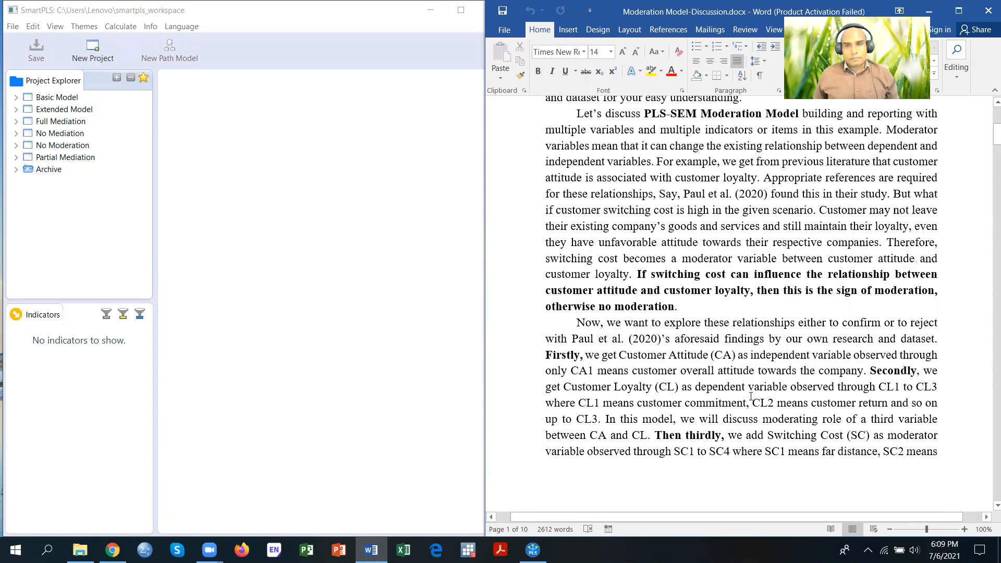
{"action": "scroll", "coordinate": [752, 399], "scroll_direction": "up", "scroll_amount": 1}
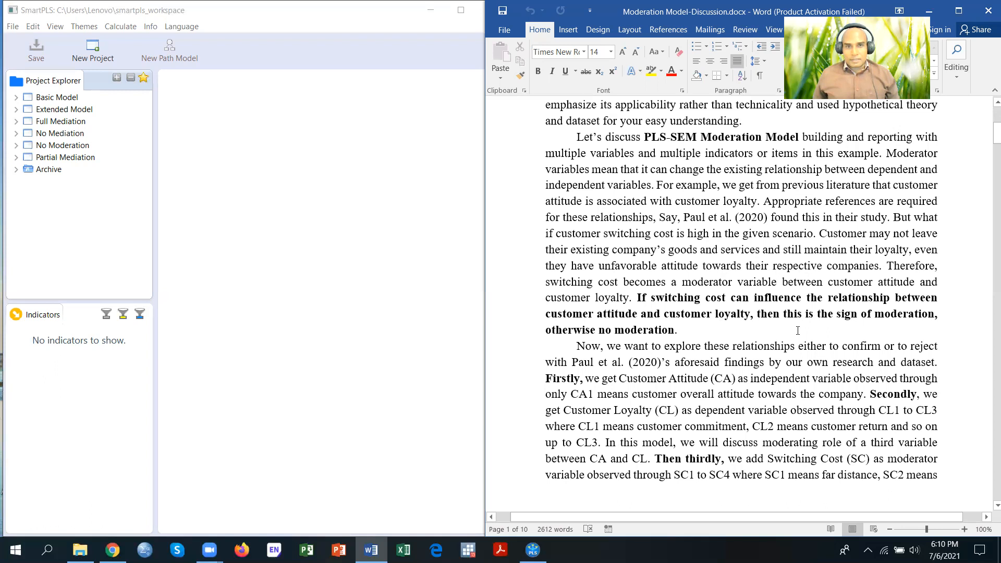
{"action": "scroll", "coordinate": [697, 330], "scroll_direction": "down", "scroll_amount": 5}
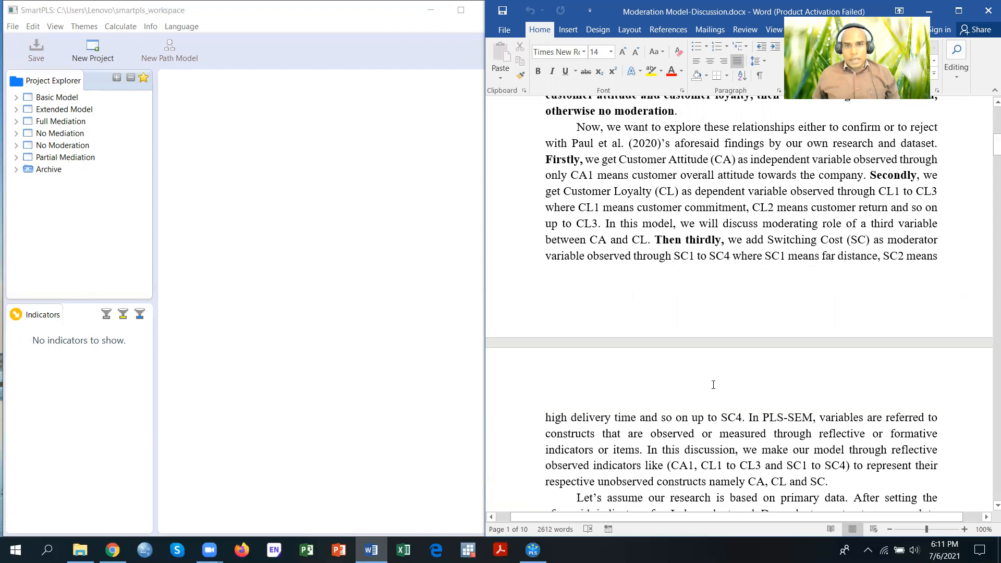
{"action": "left_click", "coordinate": [552, 418]}
{"action": "scroll", "coordinate": [552, 418], "scroll_direction": "down", "scroll_amount": 6}
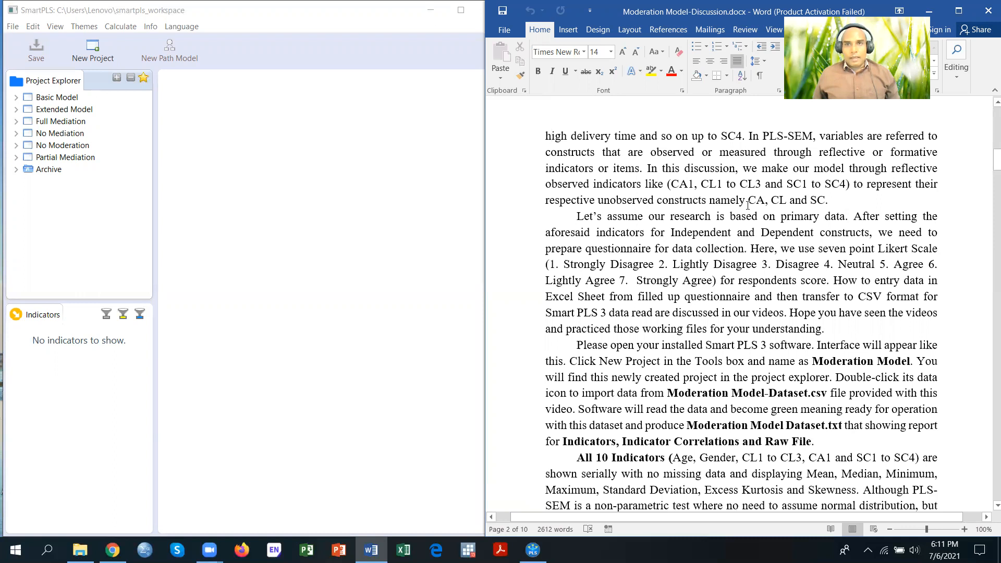
{"action": "left_click", "coordinate": [571, 215]}
{"action": "scroll", "coordinate": [571, 214], "scroll_direction": "down", "scroll_amount": 1}
{"action": "scroll", "coordinate": [572, 214], "scroll_direction": "down", "scroll_amount": 4}
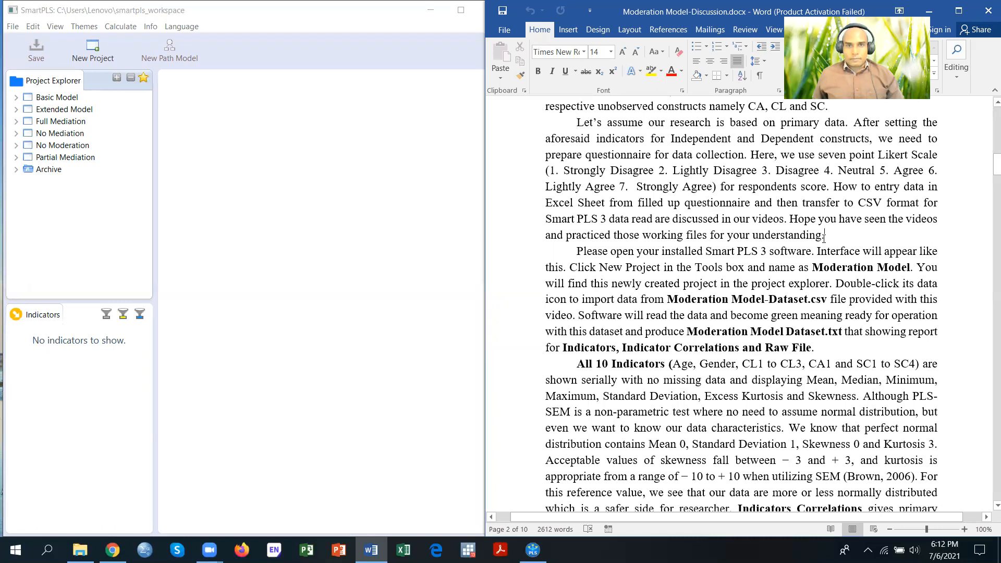
{"action": "scroll", "coordinate": [824, 238], "scroll_direction": "down", "scroll_amount": 2}
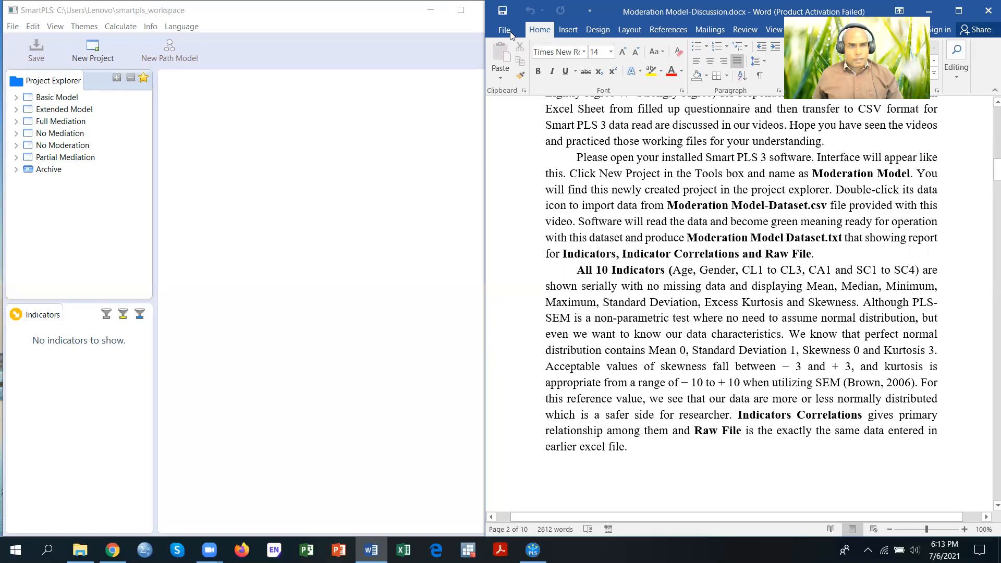
Step: Switch to SmartPLS and create a new project named Moderation
{"action": "left_click", "coordinate": [90, 47]}
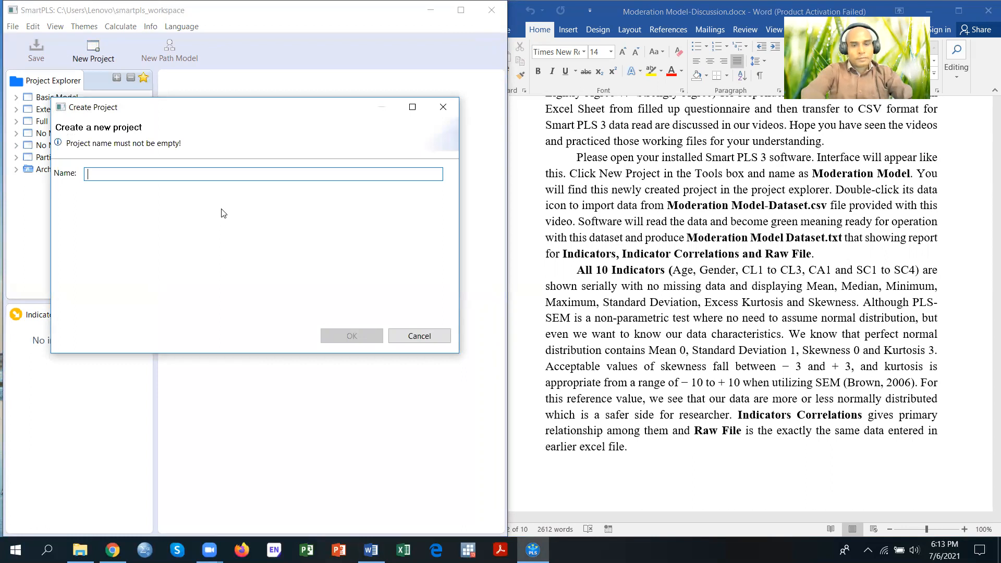
{"action": "type", "text": "Modera"}
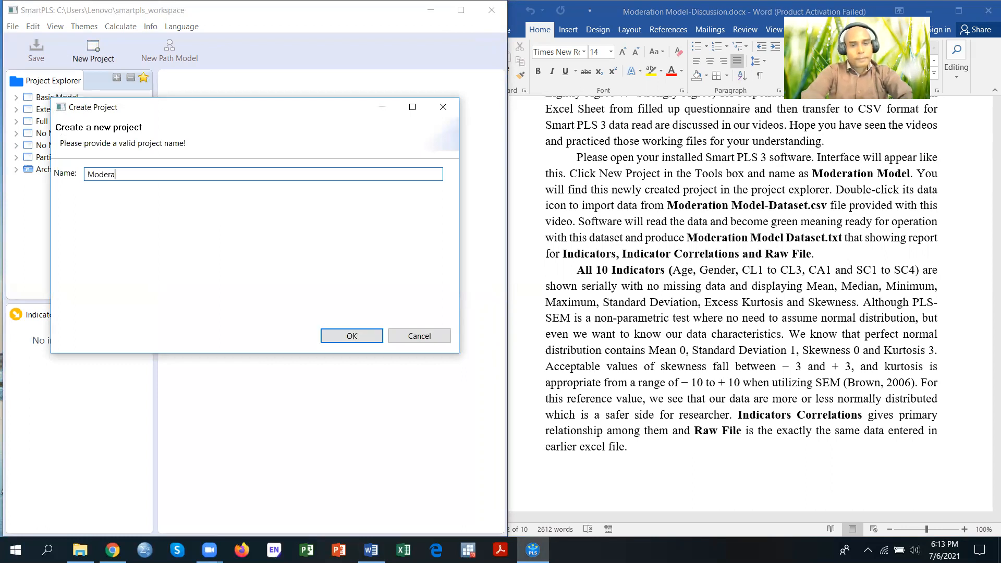
{"action": "type", "text": "tion"}
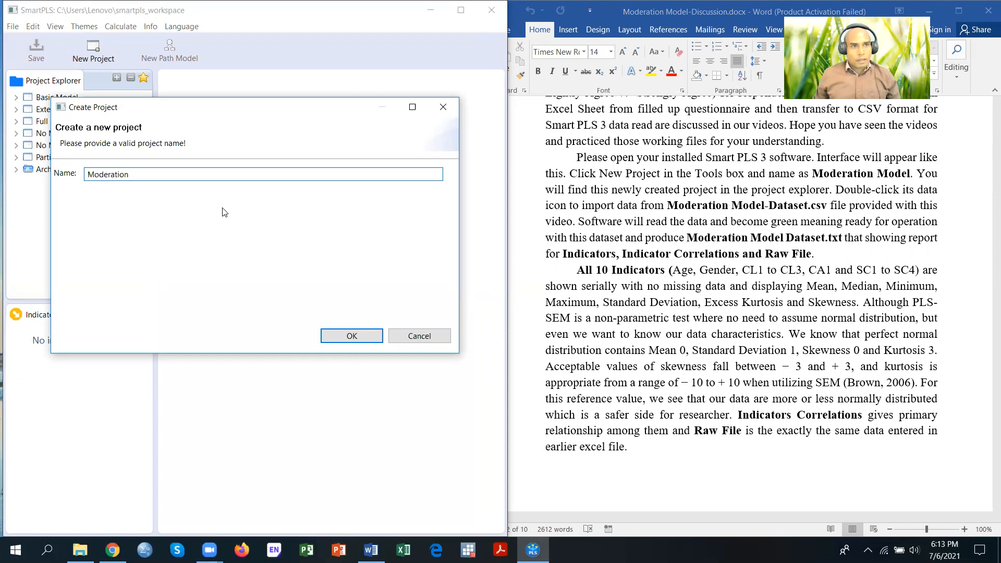
{"action": "left_click", "coordinate": [351, 339]}
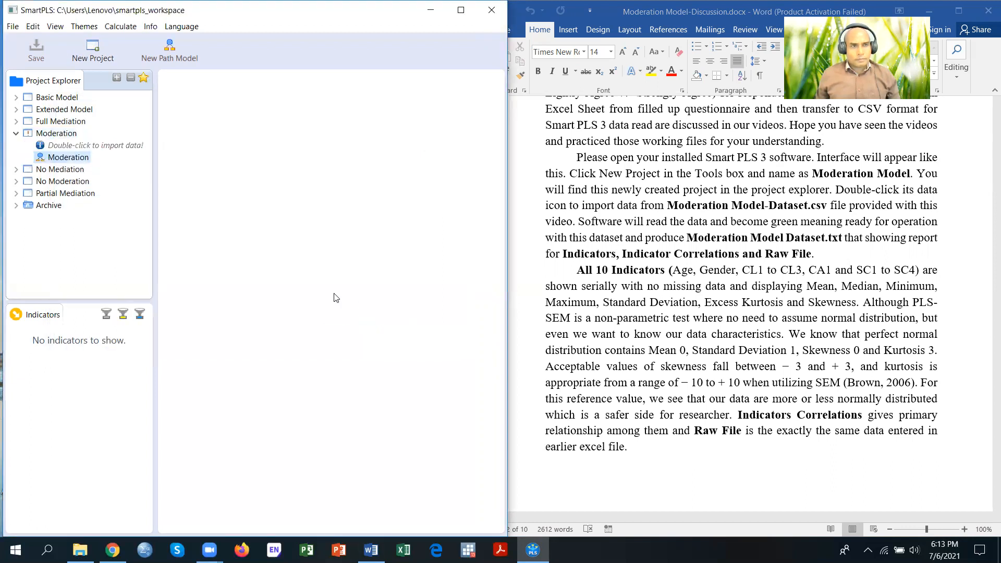
Step: Import Moderation Model-Dataset.csv from the PLS-SEM Moderation Model folder on the Desktop into the Moderation project, keeping the suggested dataset name
{"action": "double_click", "coordinate": [102, 144]}
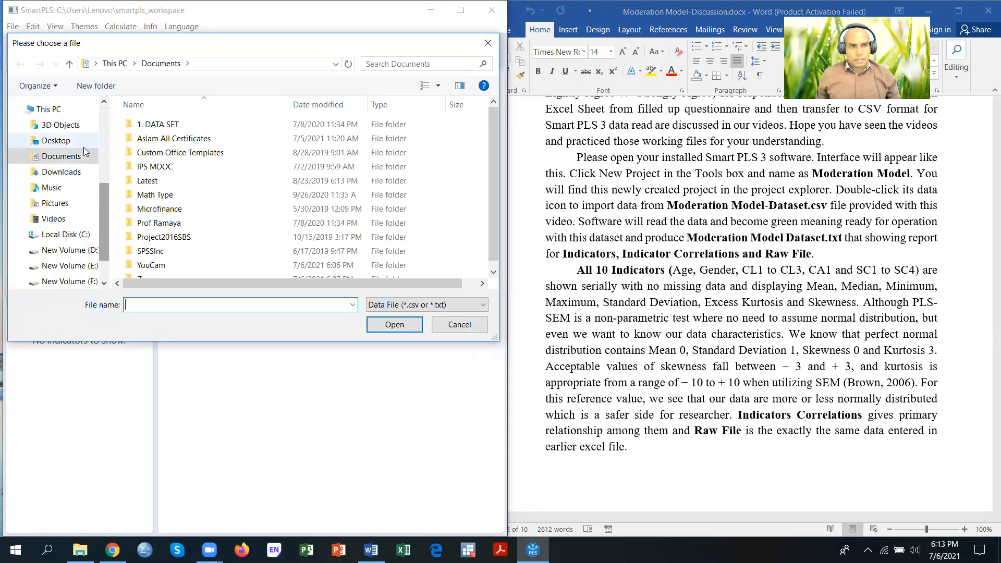
{"action": "left_click", "coordinate": [70, 143]}
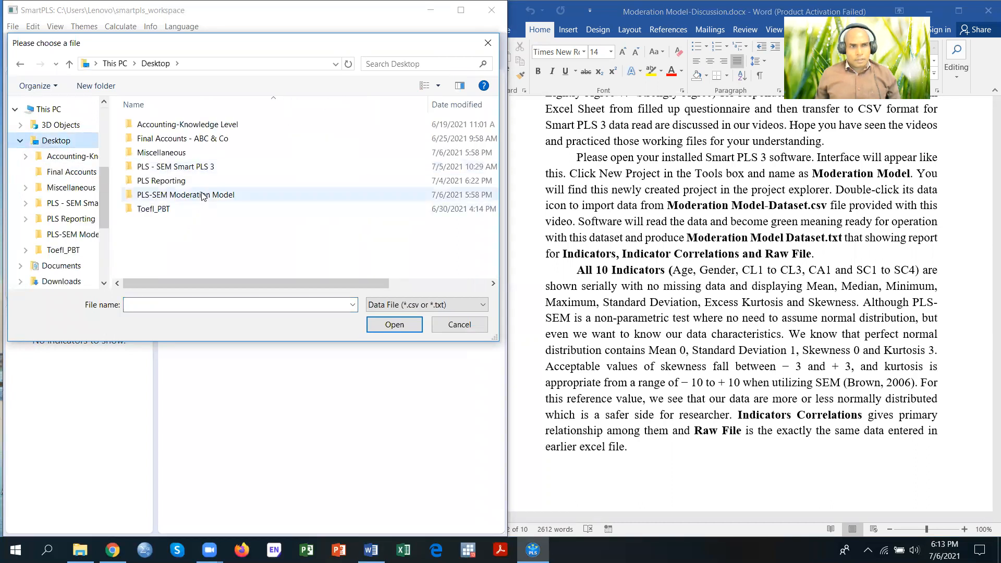
{"action": "double_click", "coordinate": [203, 196]}
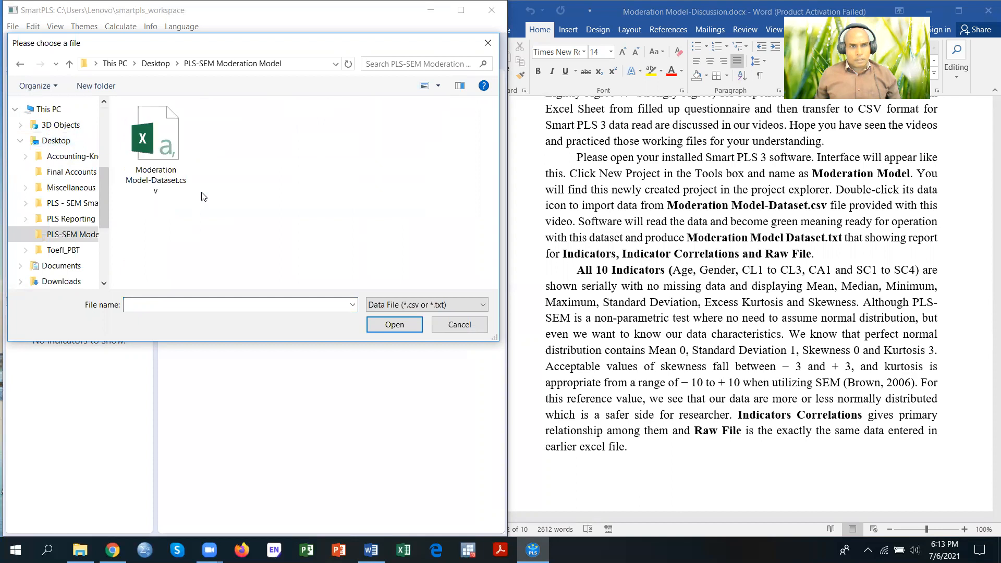
{"action": "left_click", "coordinate": [168, 168]}
{"action": "left_click", "coordinate": [380, 326]}
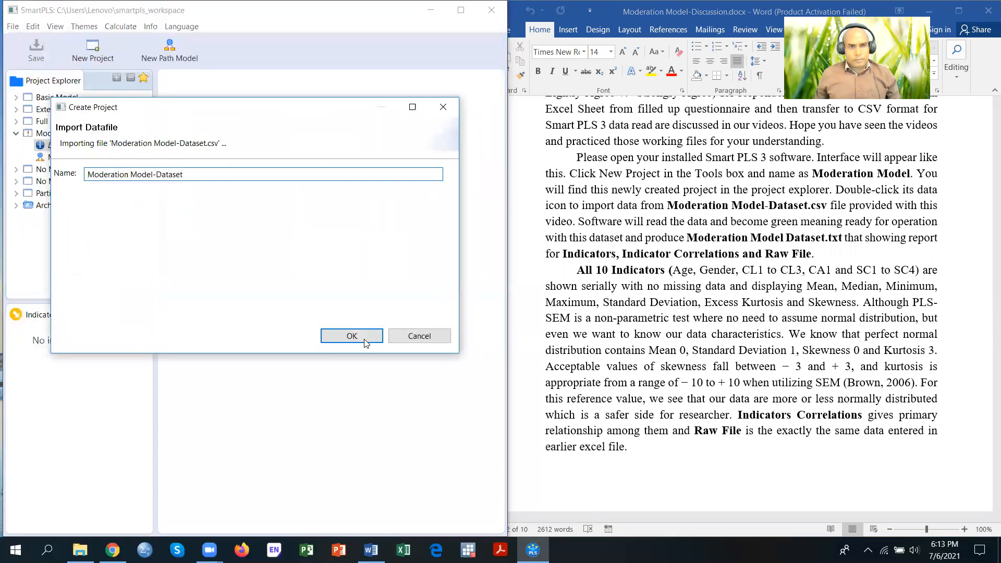
{"action": "left_click", "coordinate": [364, 342]}
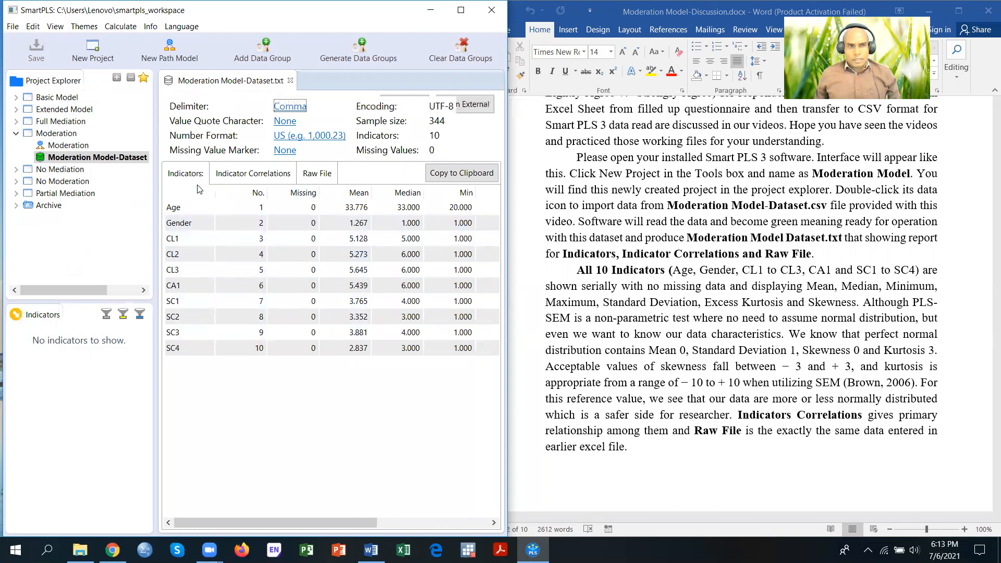
Step: Examine the imported dataset's indicator statistics through to skewness, the indicator correlations and the raw file, comparing them with the document's description
{"action": "left_click", "coordinate": [243, 178]}
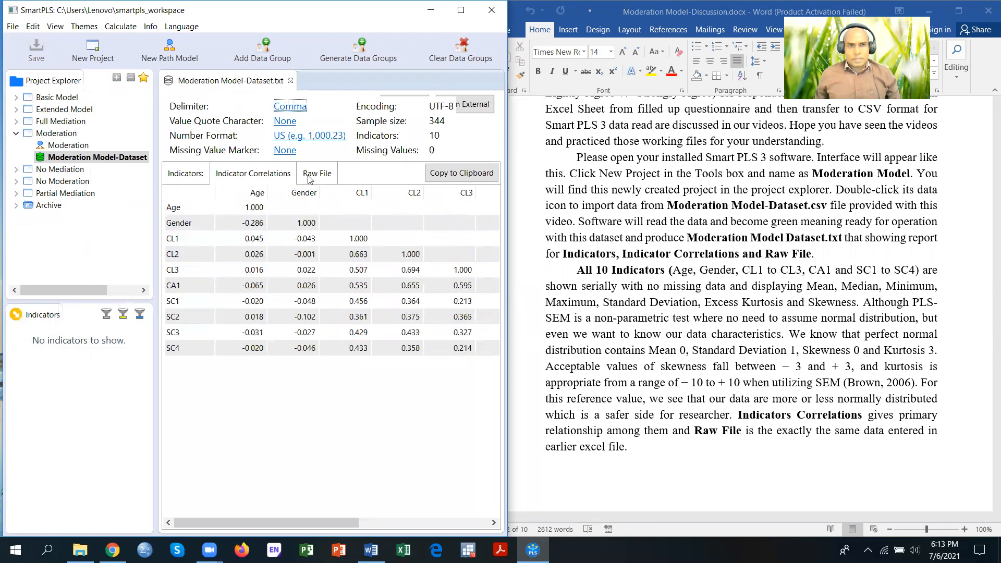
{"action": "left_click", "coordinate": [310, 179]}
{"action": "left_click", "coordinate": [191, 179]}
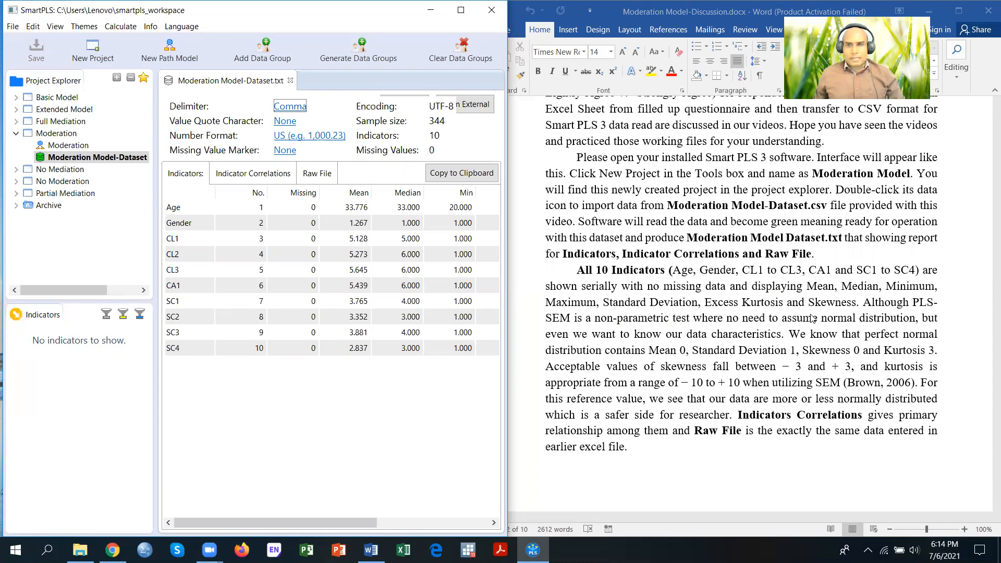
{"action": "left_click", "coordinate": [863, 307]}
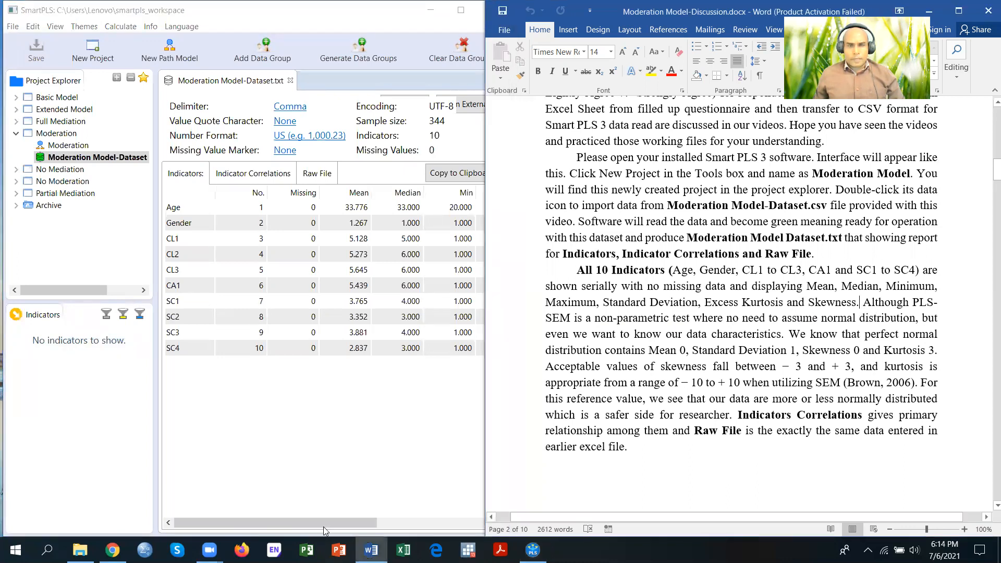
{"action": "left_click_drag", "start_coordinate": [257, 526], "coordinate": [383, 525]}
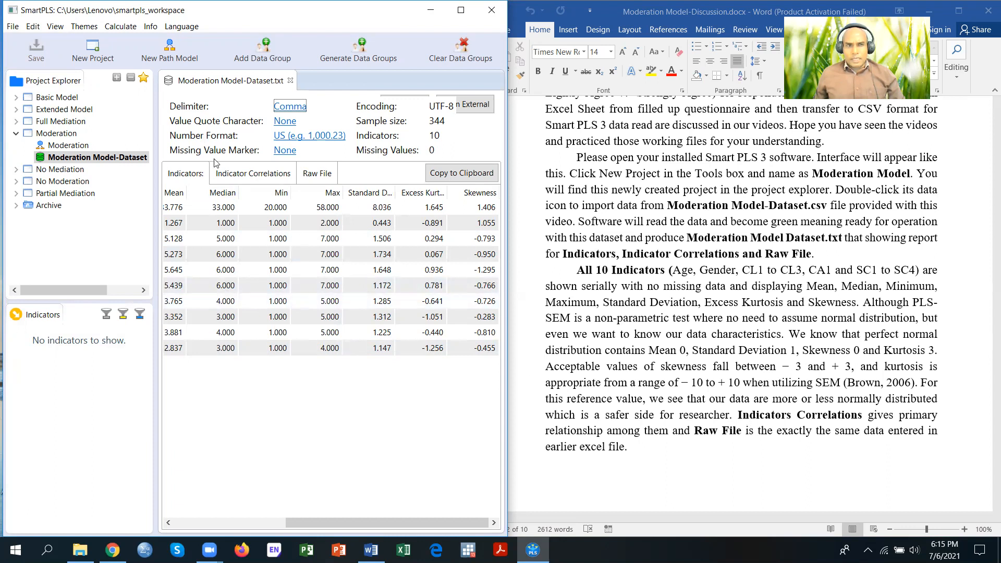
{"action": "left_click", "coordinate": [251, 175]}
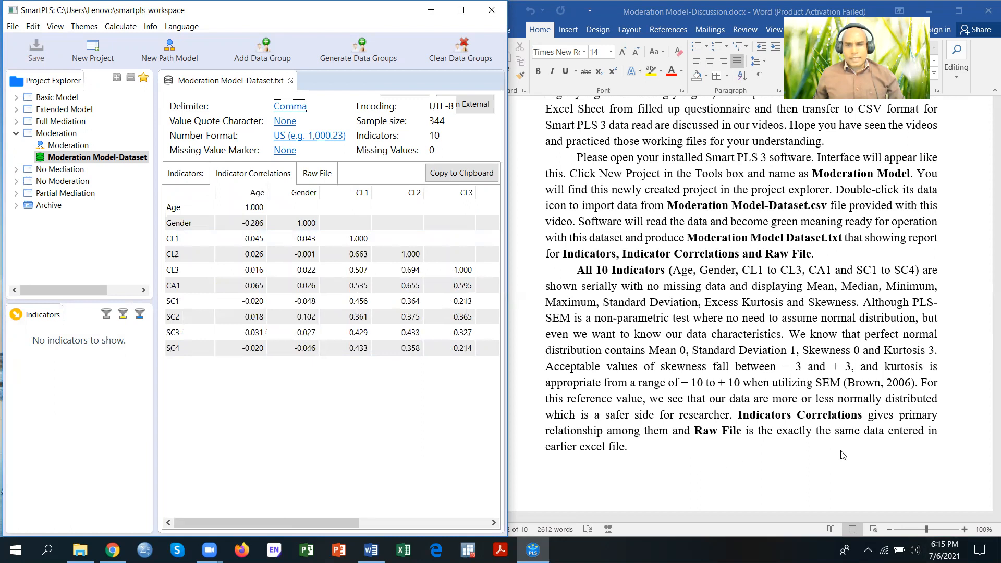
{"action": "left_click", "coordinate": [308, 176]}
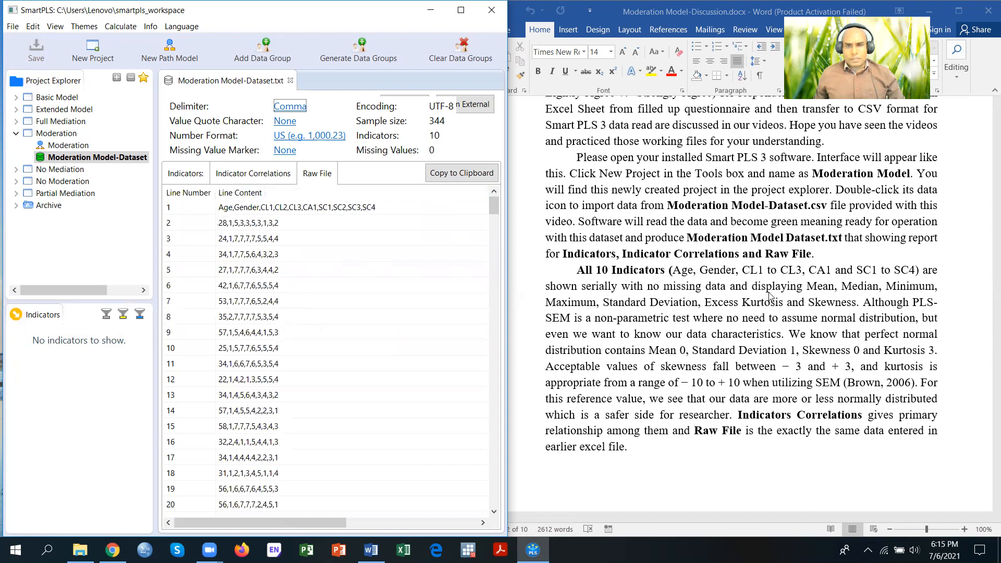
Step: Switch to the Word document and read the Moderation Model objectives, hypotheses and model-building instructions
{"action": "left_click", "coordinate": [762, 299]}
{"action": "scroll", "coordinate": [761, 298], "scroll_direction": "down", "scroll_amount": 6}
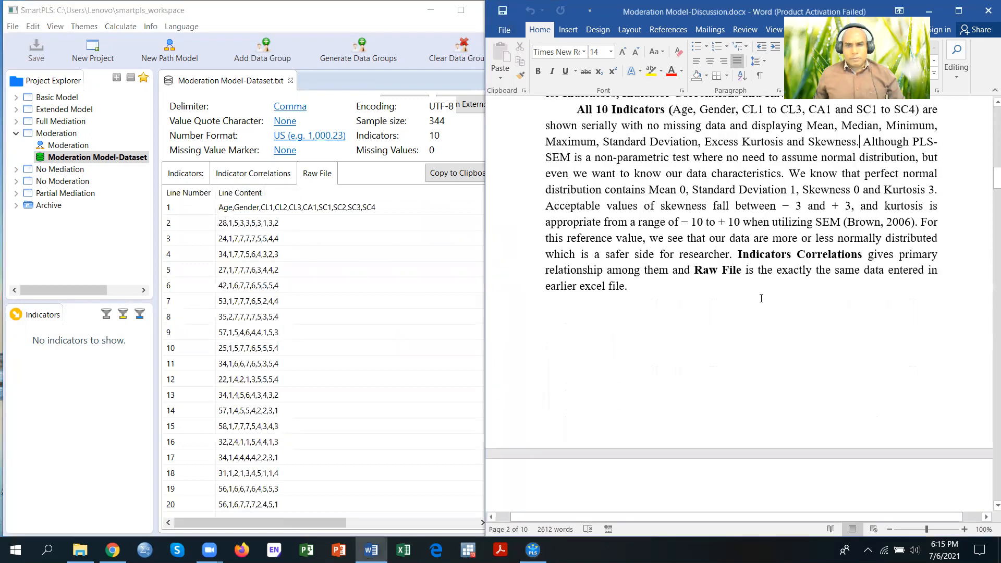
{"action": "scroll", "coordinate": [761, 298], "scroll_direction": "down", "scroll_amount": 5}
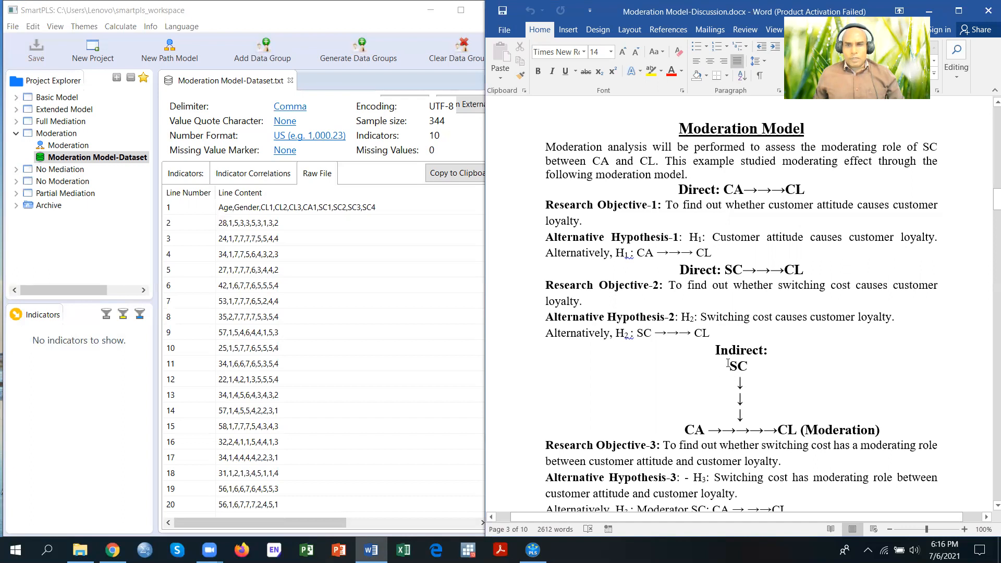
{"action": "left_click", "coordinate": [592, 421]}
{"action": "scroll", "coordinate": [655, 291], "scroll_direction": "down", "scroll_amount": 9}
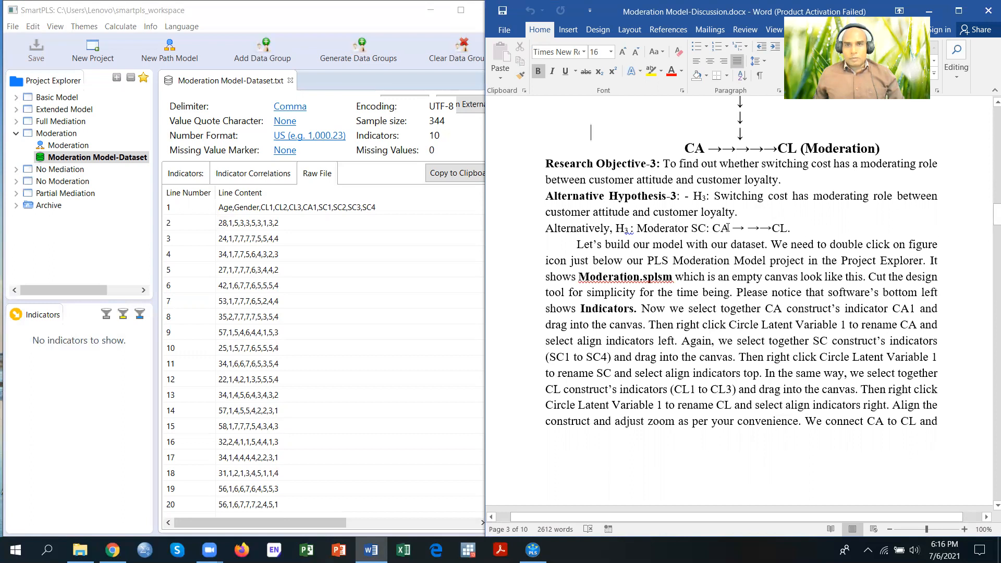
{"action": "left_click", "coordinate": [576, 247]}
{"action": "scroll", "coordinate": [626, 251], "scroll_direction": "down", "scroll_amount": 1}
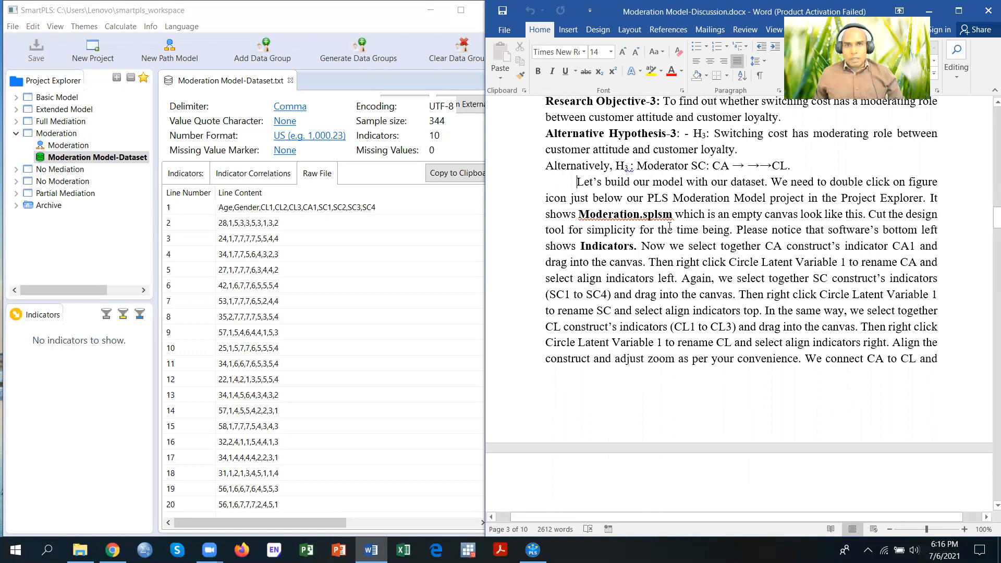
Step: Switch to SmartPLS, open the Moderation path model's empty canvas and hide the design tool palette
{"action": "left_click", "coordinate": [63, 148]}
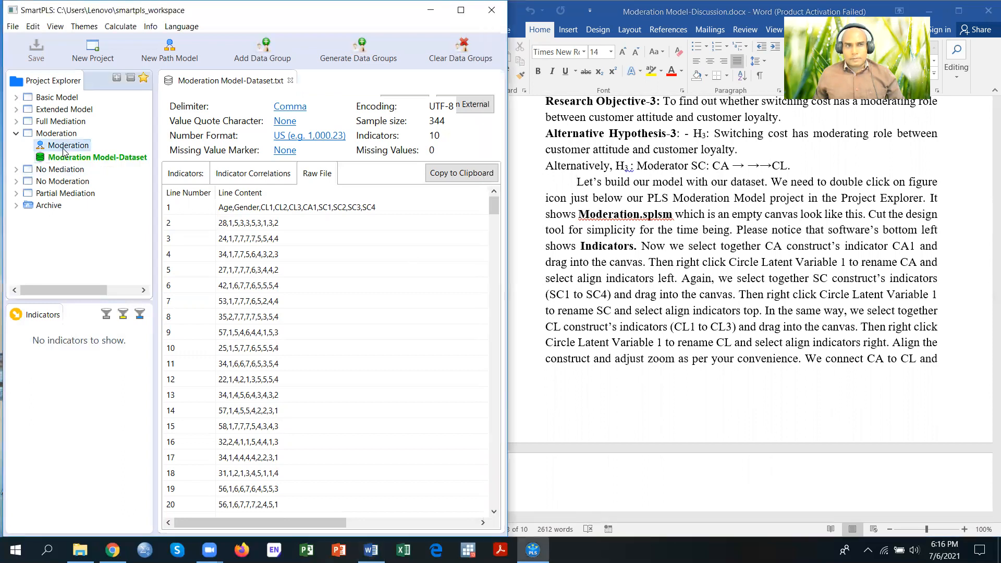
{"action": "double_click", "coordinate": [63, 149]}
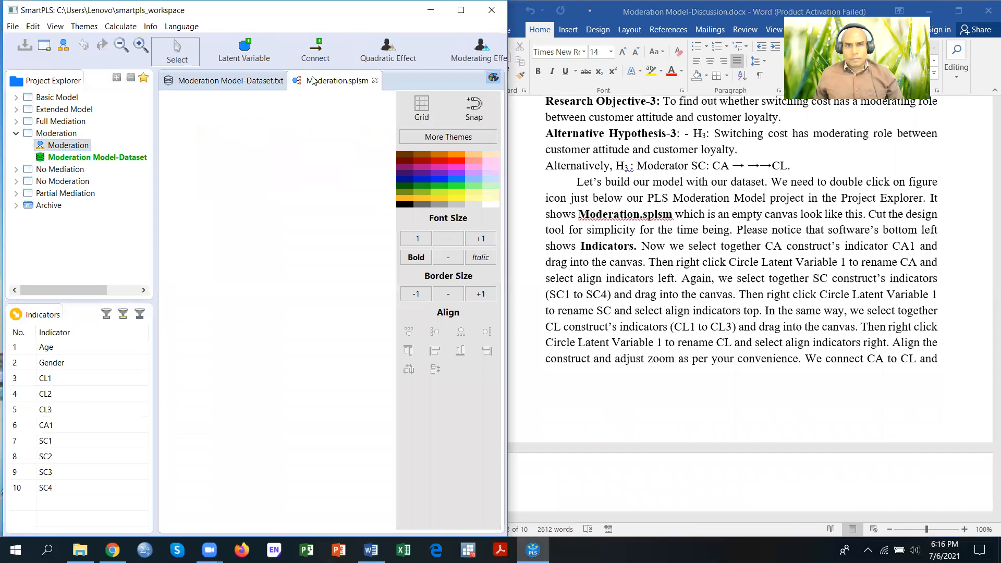
{"action": "left_click", "coordinate": [494, 79]}
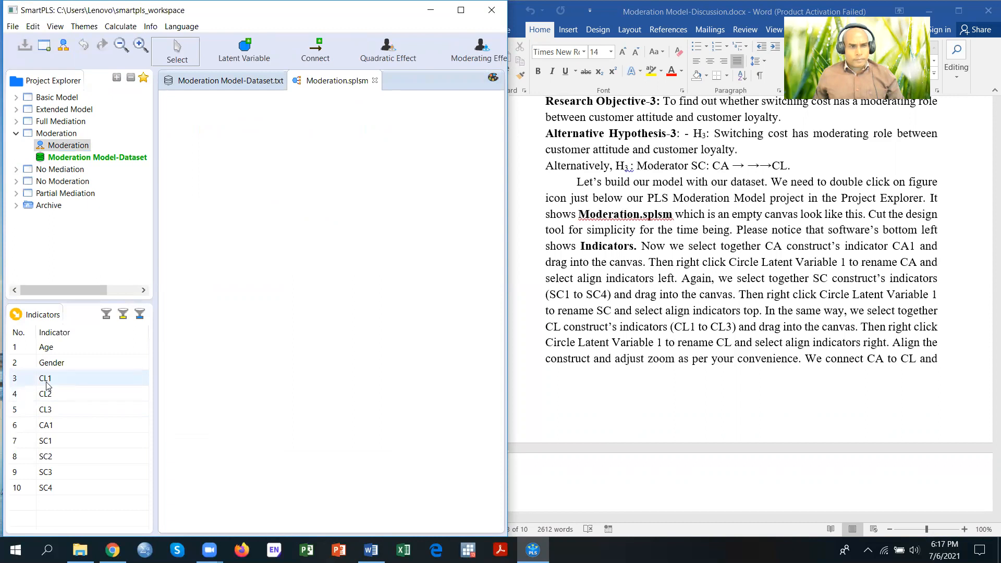
Step: Place indicator CA1 on the canvas as a new latent variable and rename the variable CA
{"action": "left_click", "coordinate": [46, 425]}
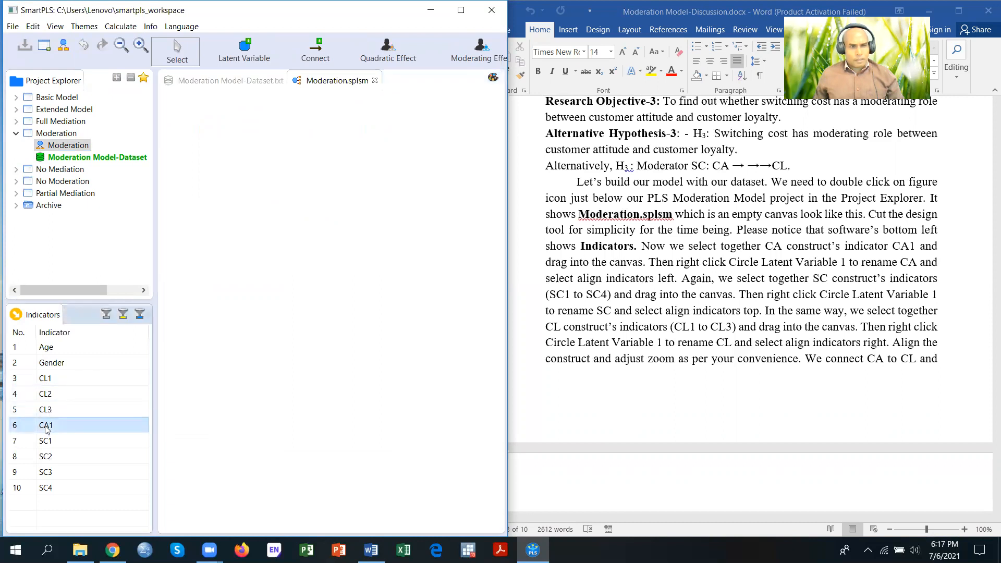
{"action": "left_click_drag", "start_coordinate": [46, 426], "coordinate": [236, 318]}
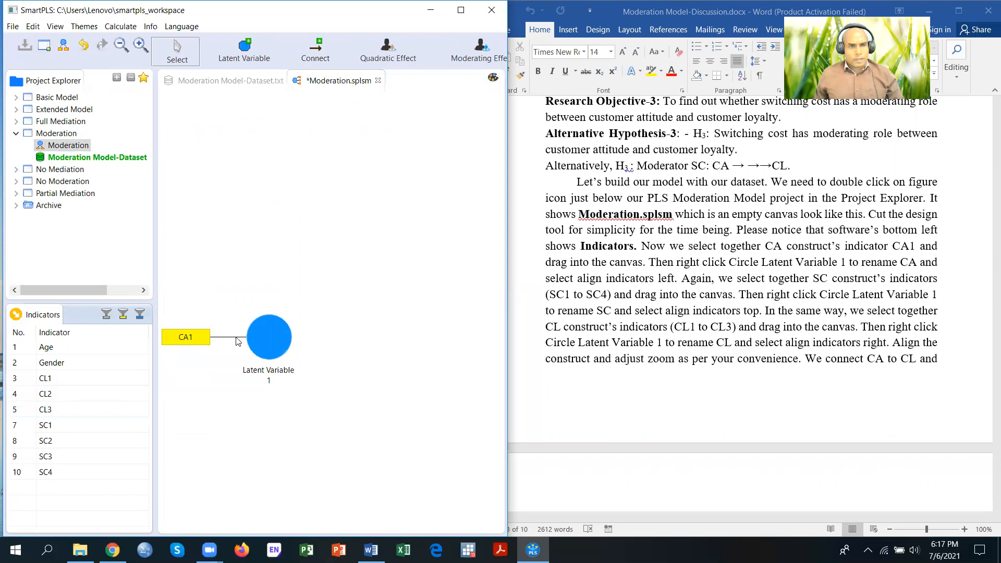
{"action": "right_click", "coordinate": [274, 342]}
{"action": "left_click", "coordinate": [309, 205]}
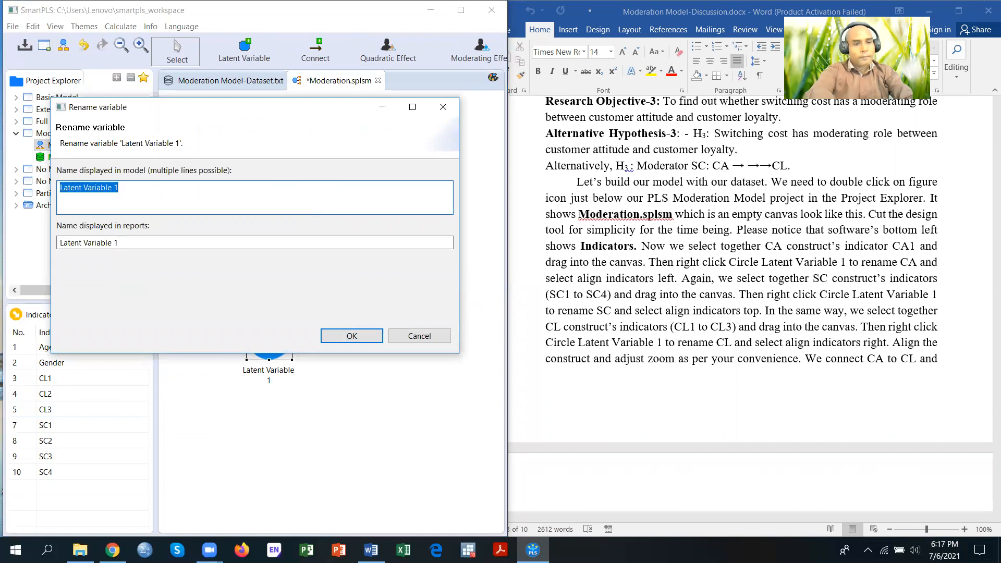
{"action": "type", "text": "CA"}
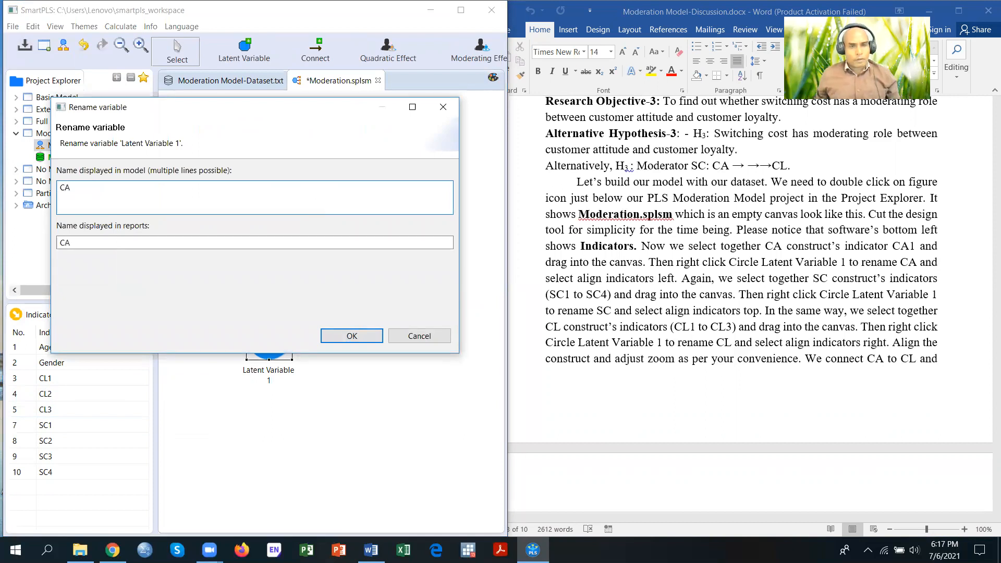
{"action": "left_click", "coordinate": [347, 336]}
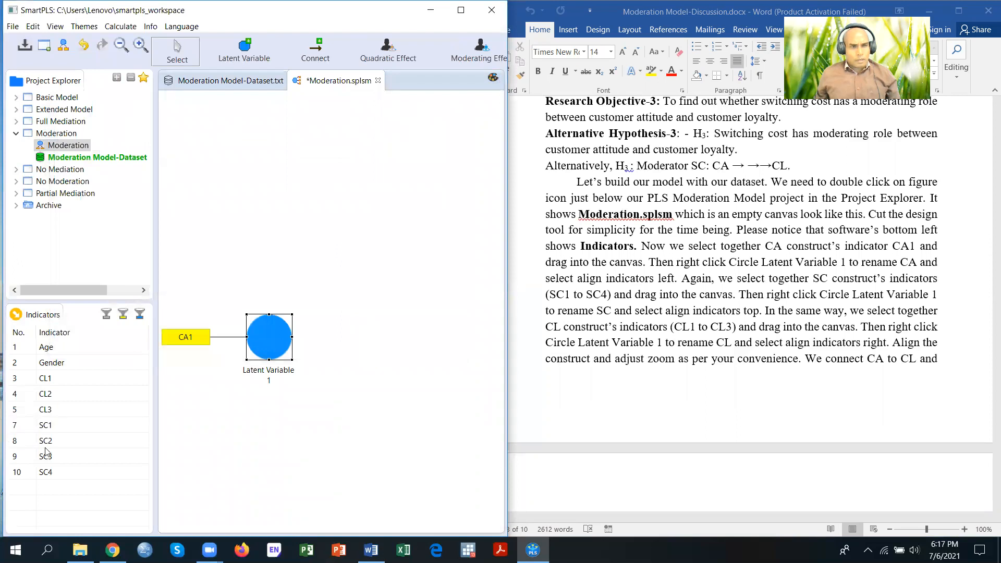
Step: Add a latent variable named SC from indicators SC1 to SC4 above CA, with its indicators aligned at the top
{"action": "left_click", "coordinate": [54, 426]}
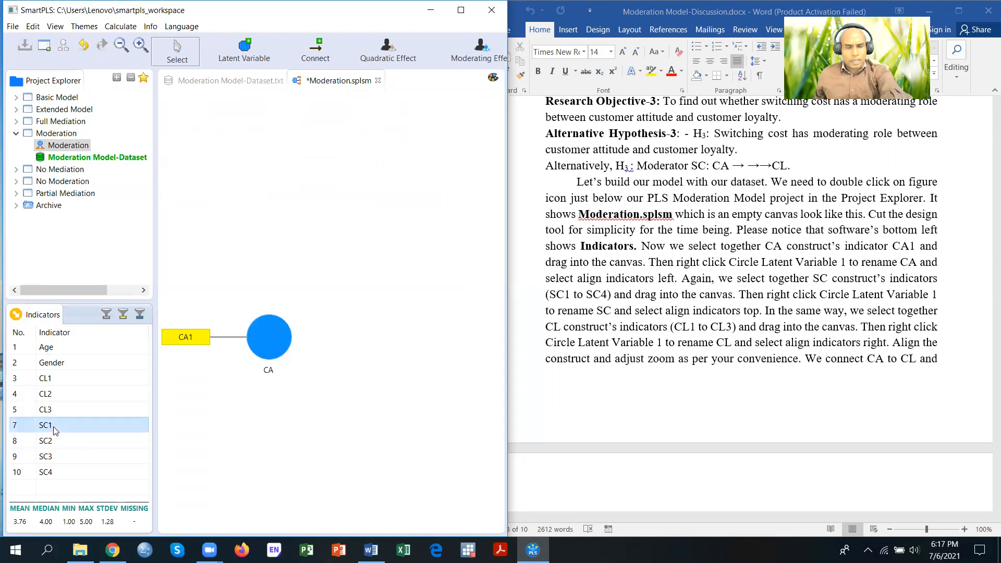
{"action": "left_click_drag", "start_coordinate": [55, 428], "coordinate": [325, 183]}
{"action": "right_click", "coordinate": [340, 197]}
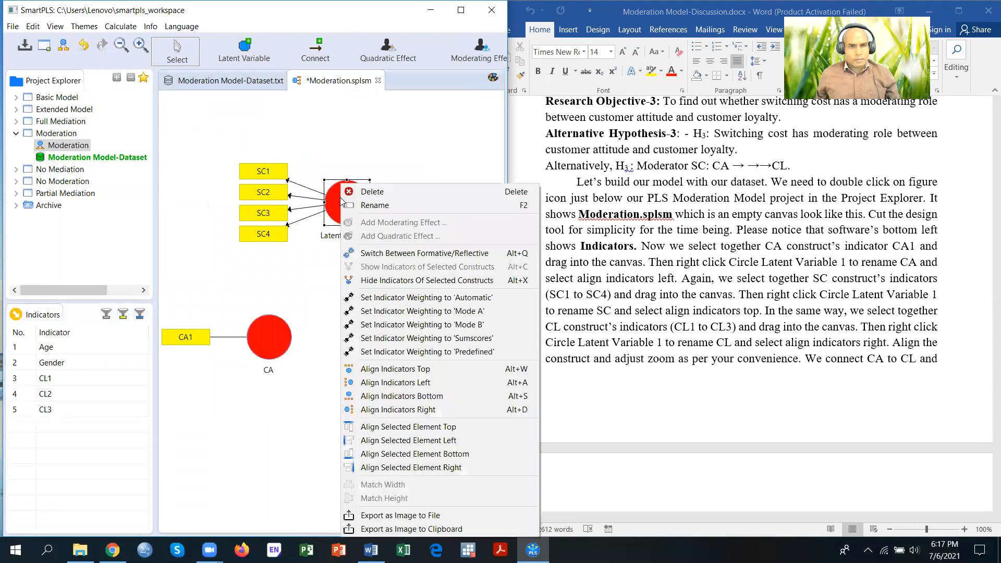
{"action": "left_click", "coordinate": [368, 205]}
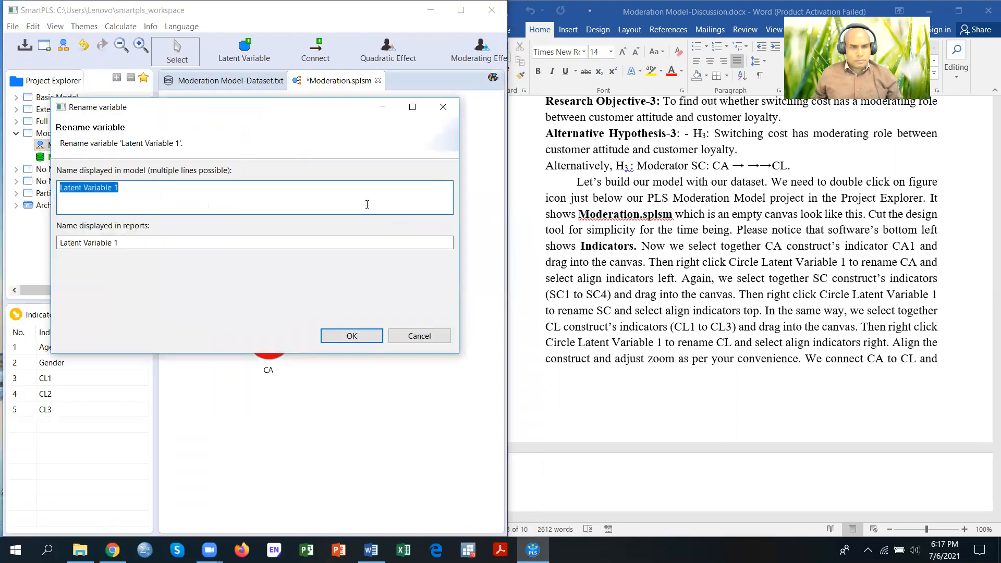
{"action": "type", "text": "SC"}
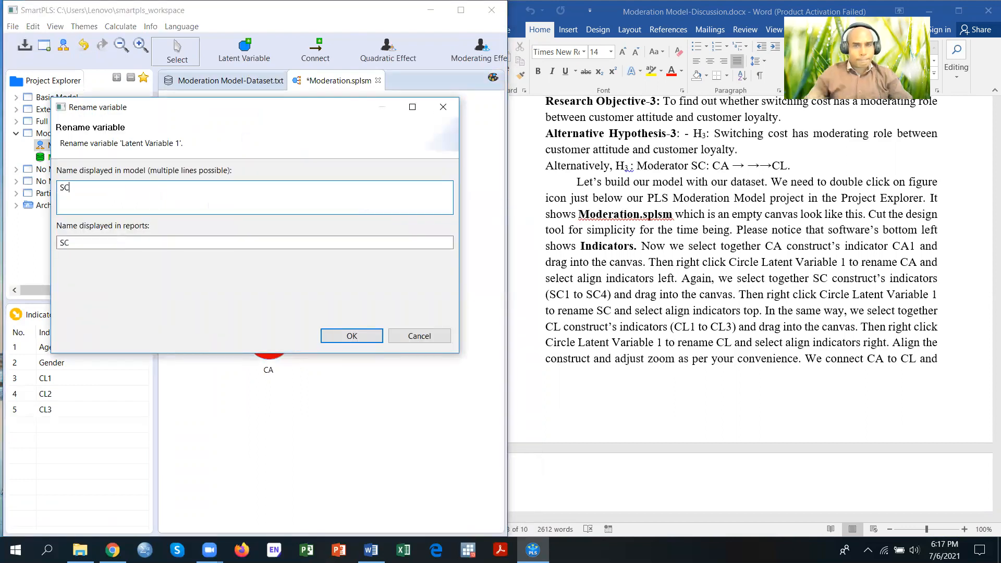
{"action": "left_click", "coordinate": [344, 336]}
{"action": "right_click", "coordinate": [341, 194]}
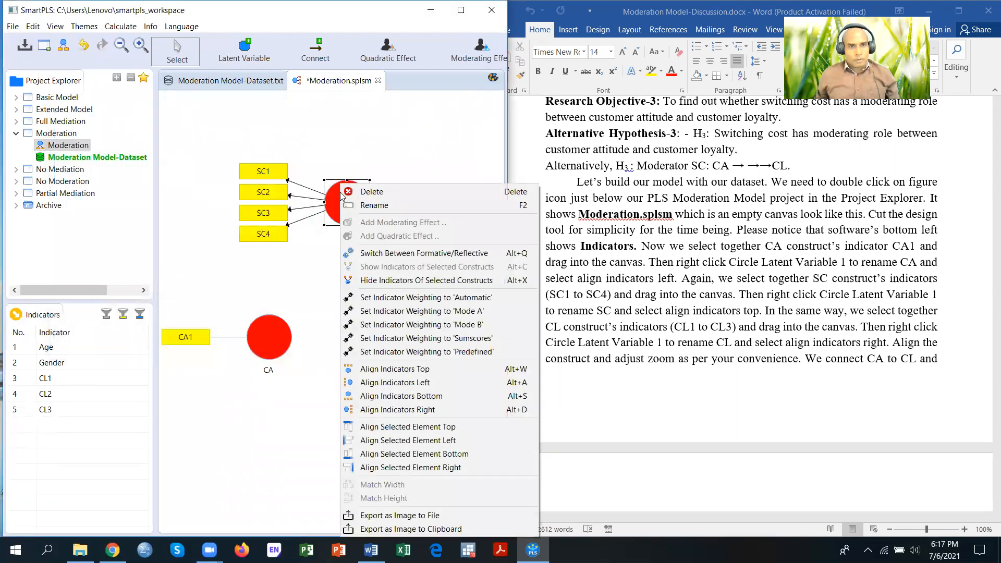
{"action": "left_click", "coordinate": [377, 370]}
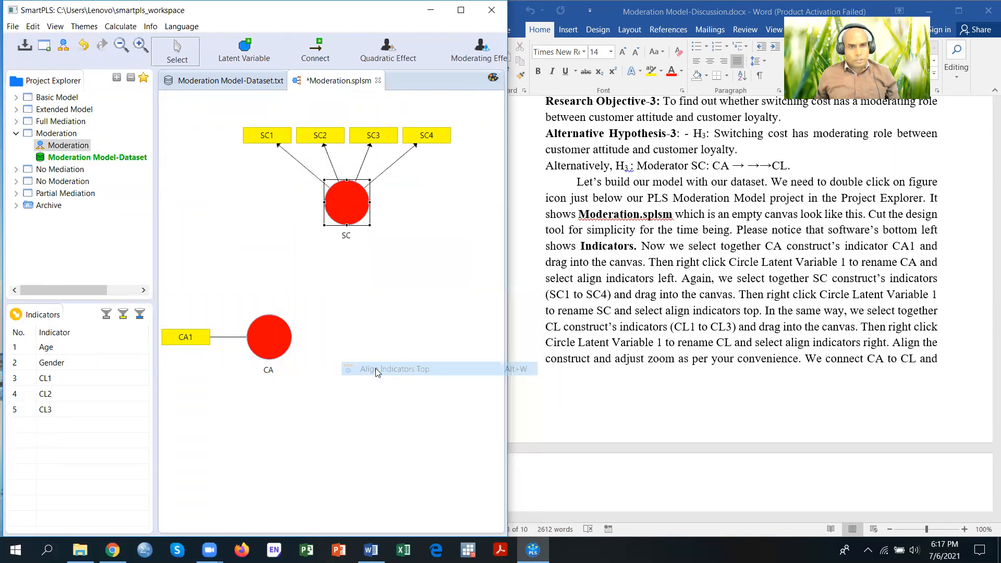
Step: Add a latent variable named CL from indicators CL1 to CL3 across from CA, with its indicators aligned on the right
{"action": "left_click", "coordinate": [70, 384]}
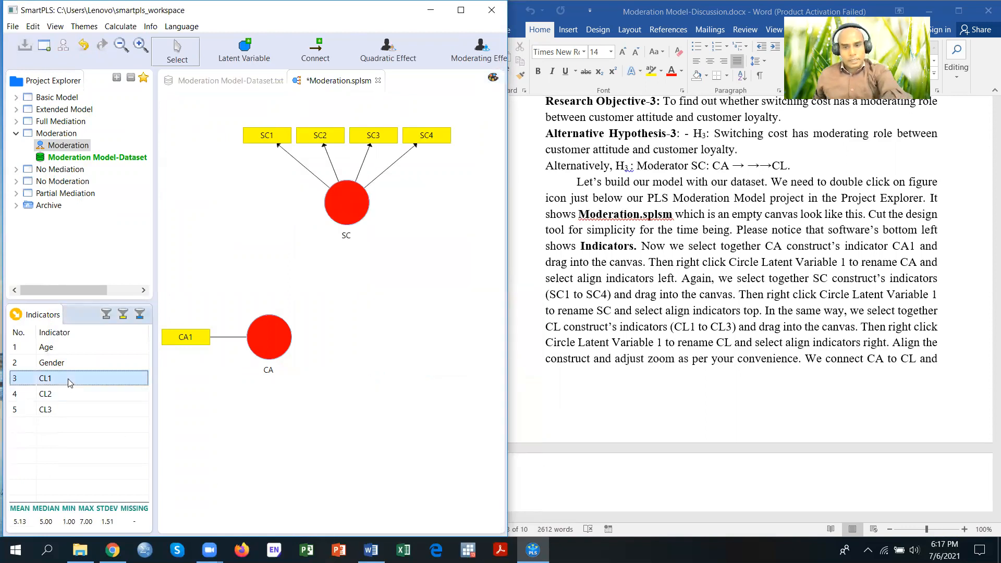
{"action": "key", "text": "shift+Down"}
{"action": "key", "text": "shift+Down"}
{"action": "left_click_drag", "start_coordinate": [64, 389], "coordinate": [428, 330]}
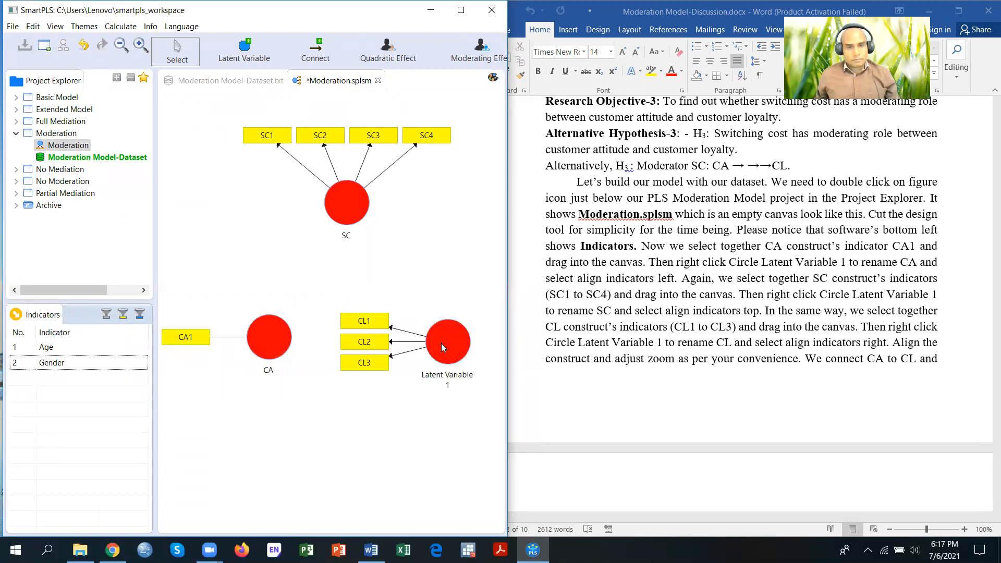
{"action": "right_click", "coordinate": [441, 343]}
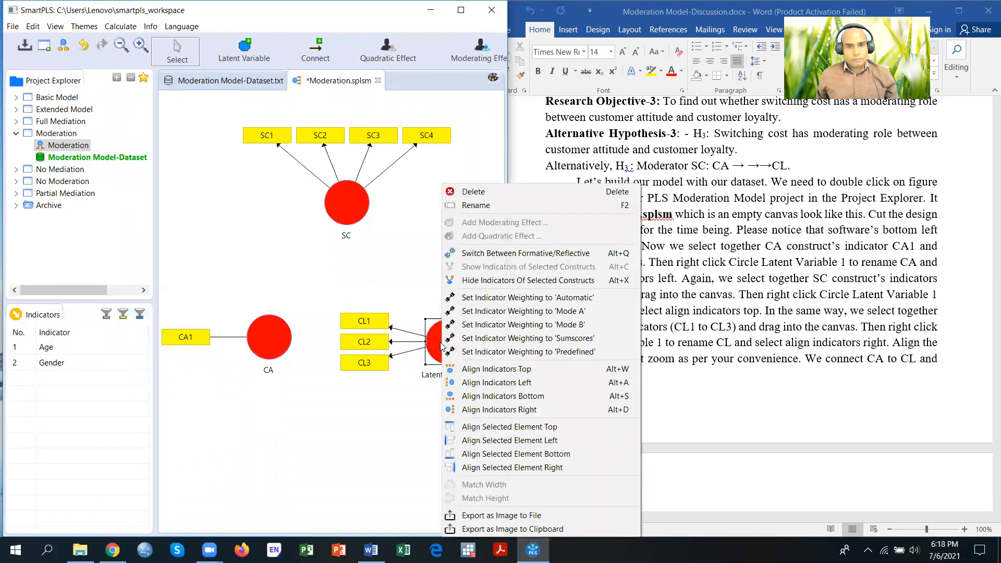
{"action": "left_click", "coordinate": [459, 206]}
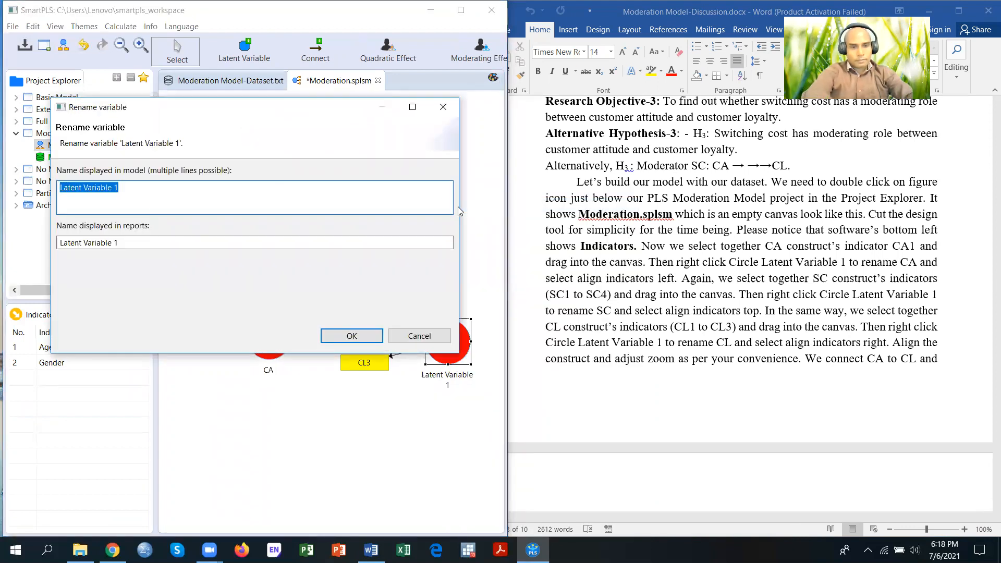
{"action": "type", "text": "CL"}
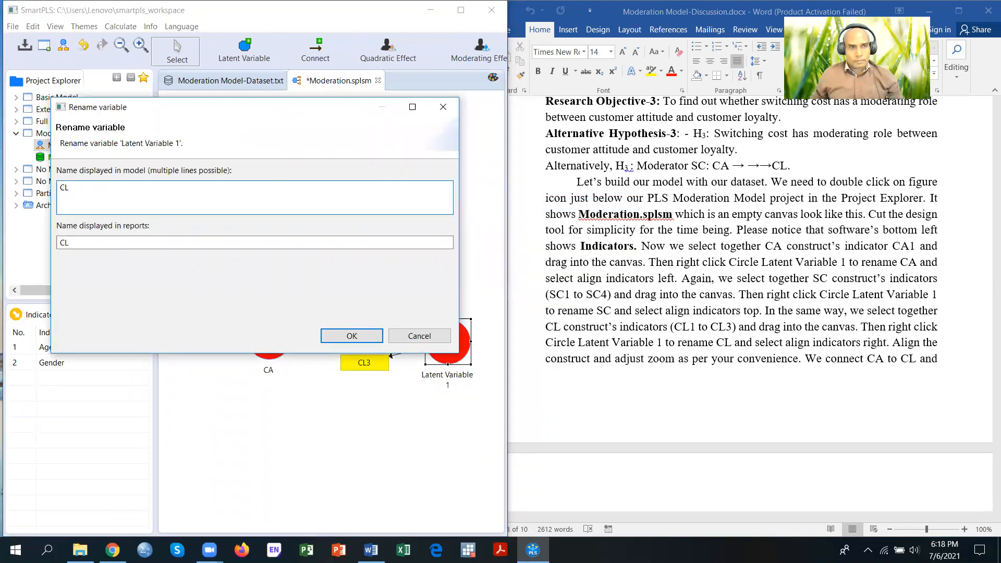
{"action": "left_click", "coordinate": [354, 334]}
{"action": "right_click", "coordinate": [445, 342]}
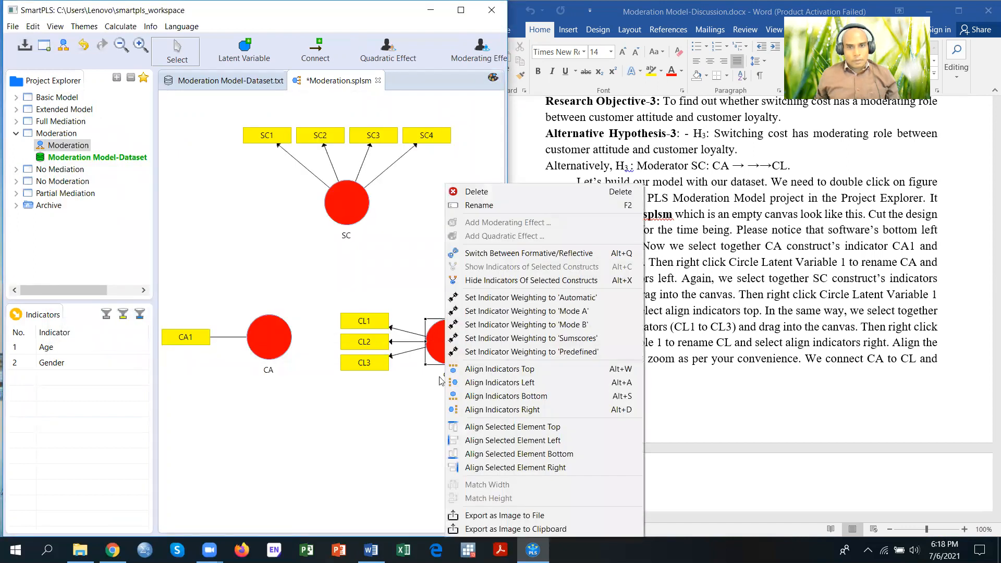
{"action": "left_click", "coordinate": [501, 410]}
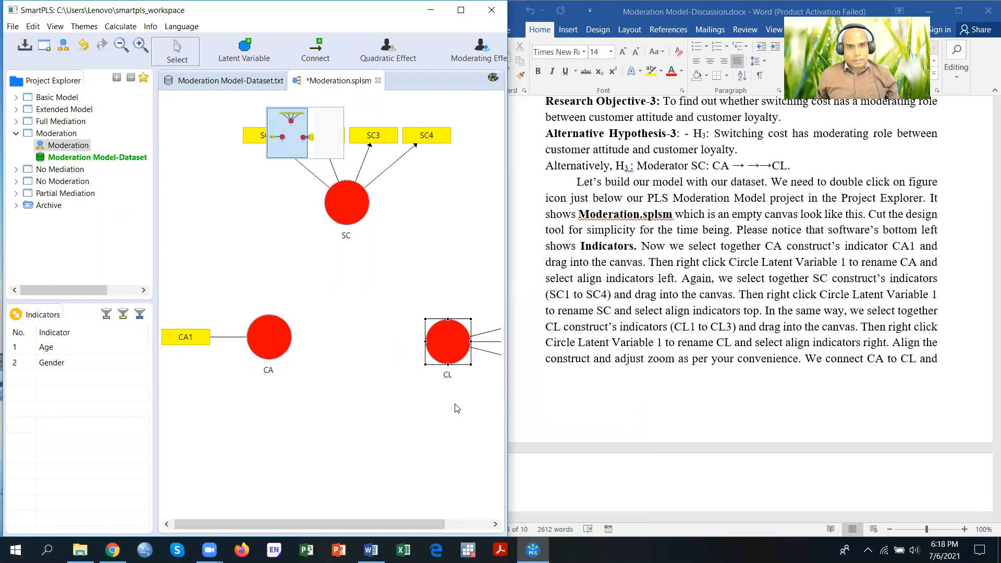
Step: Rearrange the CL, CA and SC constructs so that the whole model fits on the canvas
{"action": "left_click_drag", "start_coordinate": [437, 338], "coordinate": [402, 329]}
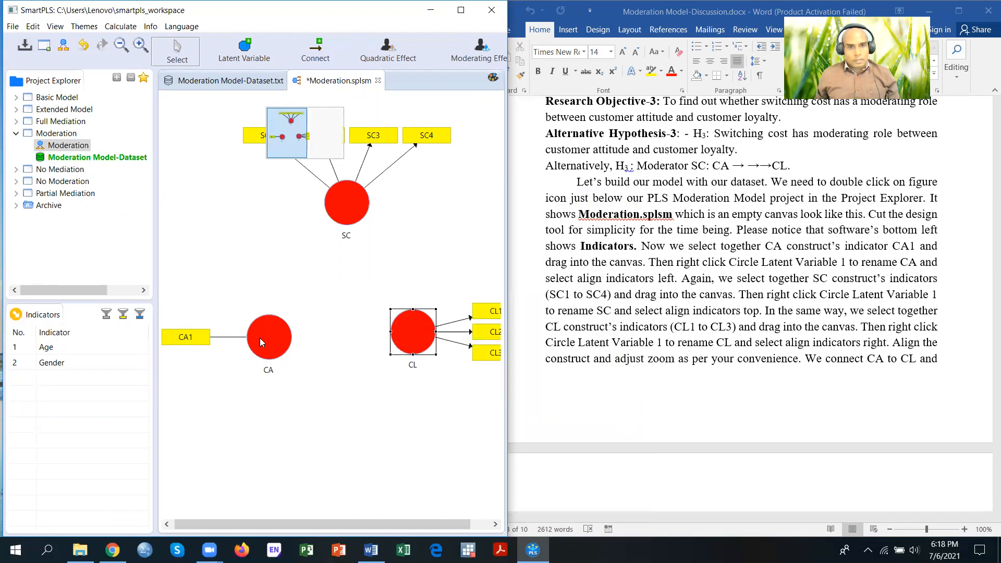
{"action": "left_click_drag", "start_coordinate": [260, 338], "coordinate": [252, 317]}
{"action": "left_click", "coordinate": [411, 336]}
{"action": "left_click_drag", "start_coordinate": [410, 336], "coordinate": [389, 324]}
{"action": "left_click_drag", "start_coordinate": [355, 198], "coordinate": [340, 195]}
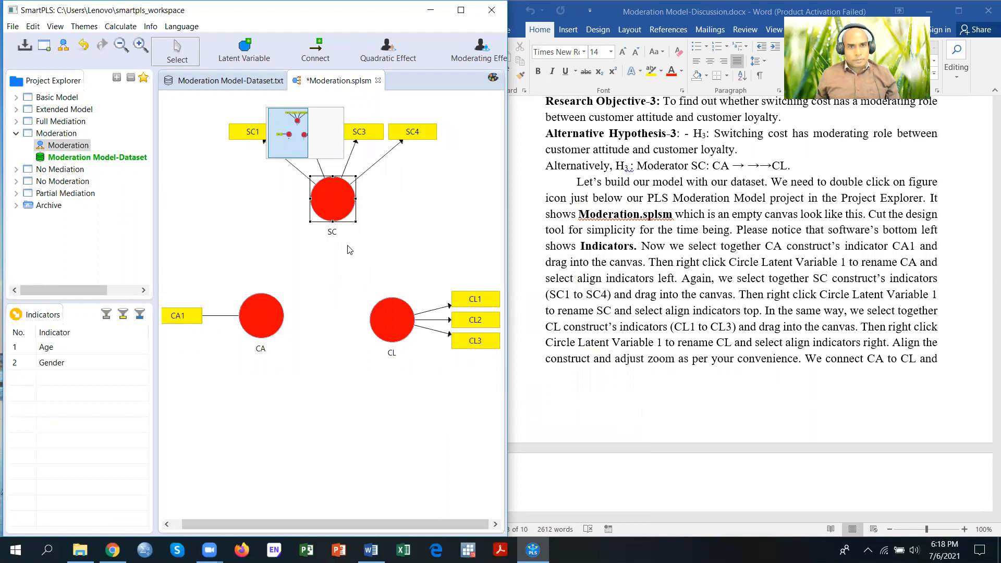
{"action": "left_click", "coordinate": [119, 45]}
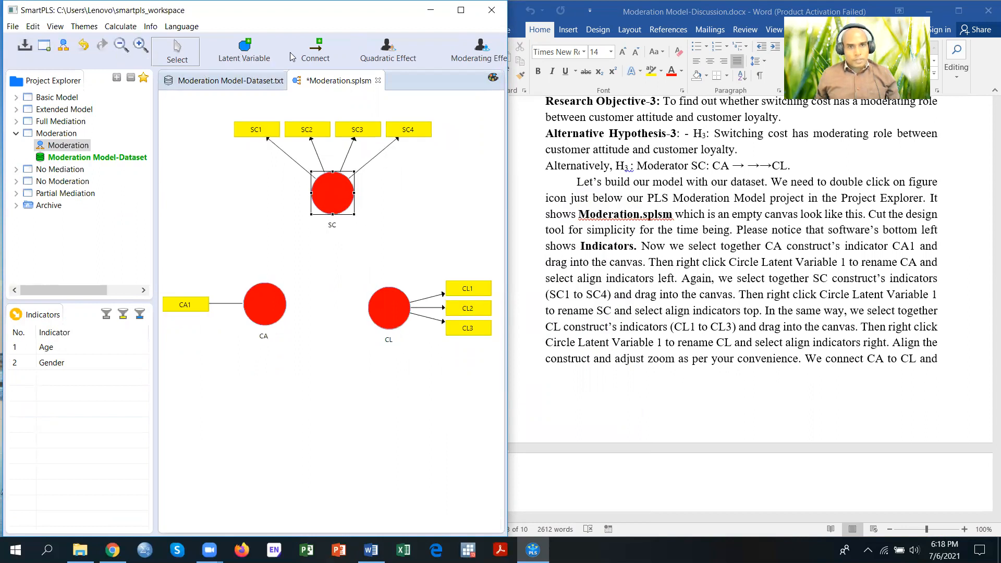
Step: Connect CA to CL and SC to CL with structural paths
{"action": "left_click", "coordinate": [321, 54]}
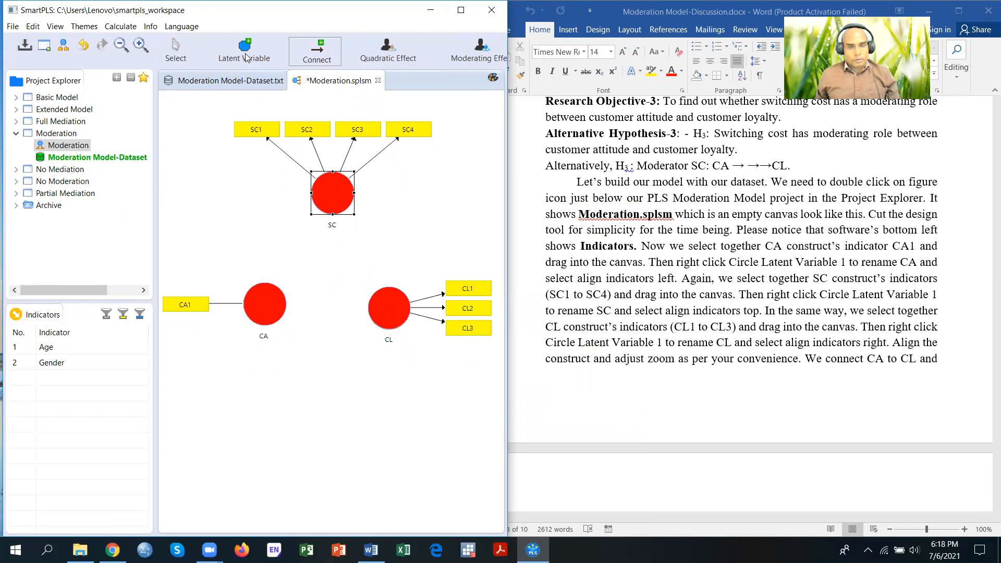
{"action": "left_click", "coordinate": [272, 305]}
{"action": "left_click", "coordinate": [378, 306]}
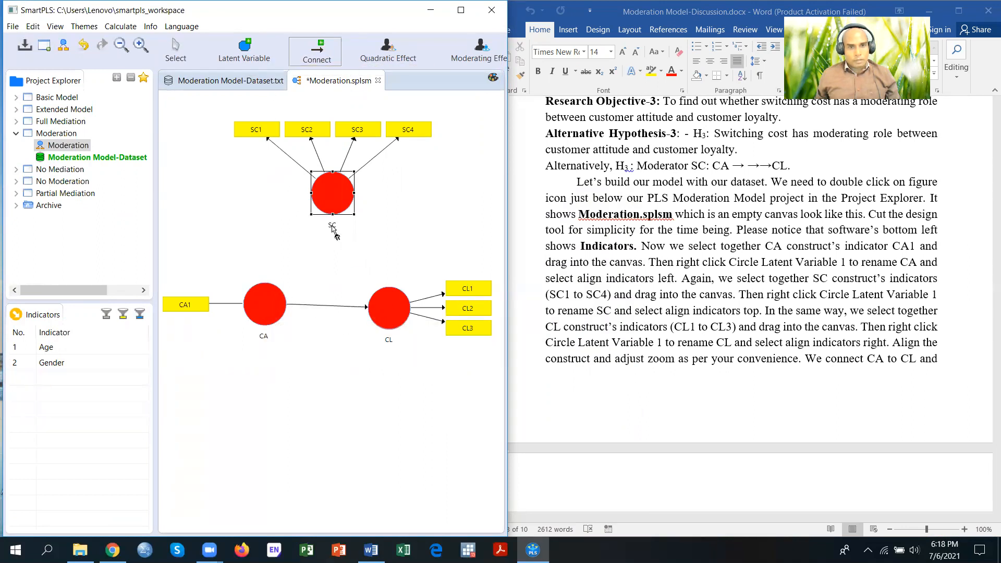
{"action": "left_click", "coordinate": [332, 190]}
{"action": "left_click", "coordinate": [389, 311]}
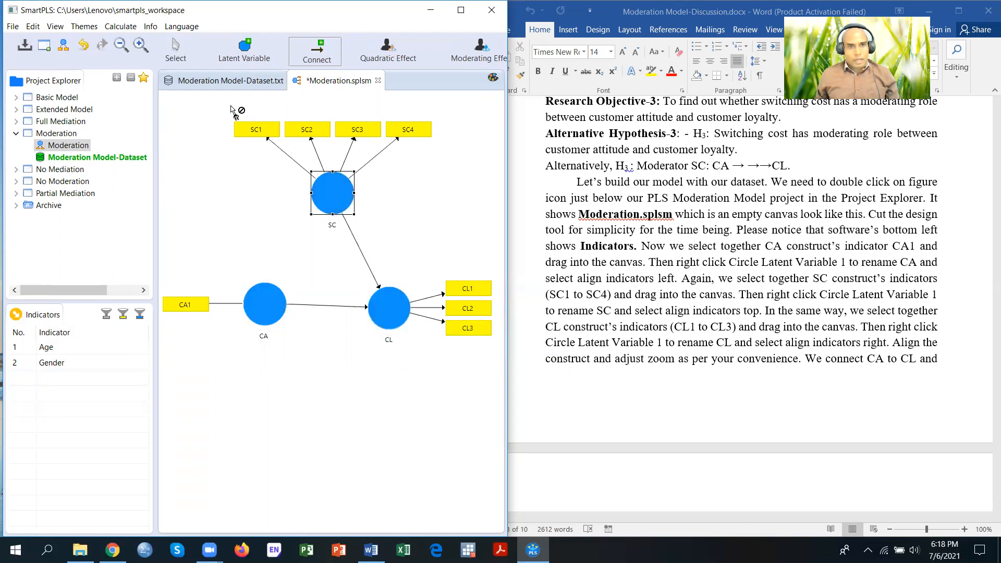
{"action": "left_click", "coordinate": [176, 50]}
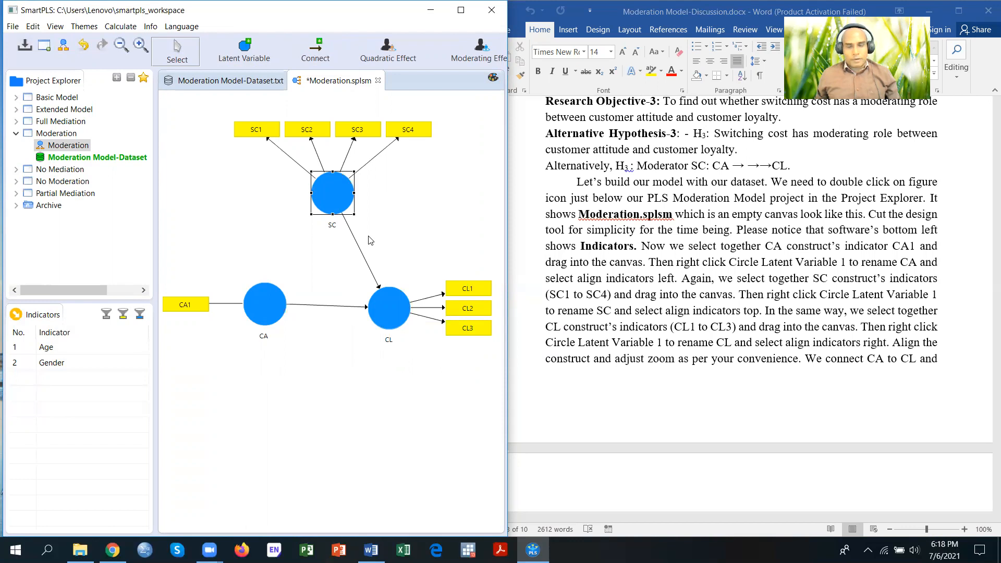
Step: Switch to the Word document and read the instructions on adding the moderating effect and preparing the measurement model
{"action": "left_click", "coordinate": [701, 330]}
{"action": "scroll", "coordinate": [702, 324], "scroll_direction": "down", "scroll_amount": 3}
{"action": "scroll", "coordinate": [701, 324], "scroll_direction": "down", "scroll_amount": 7}
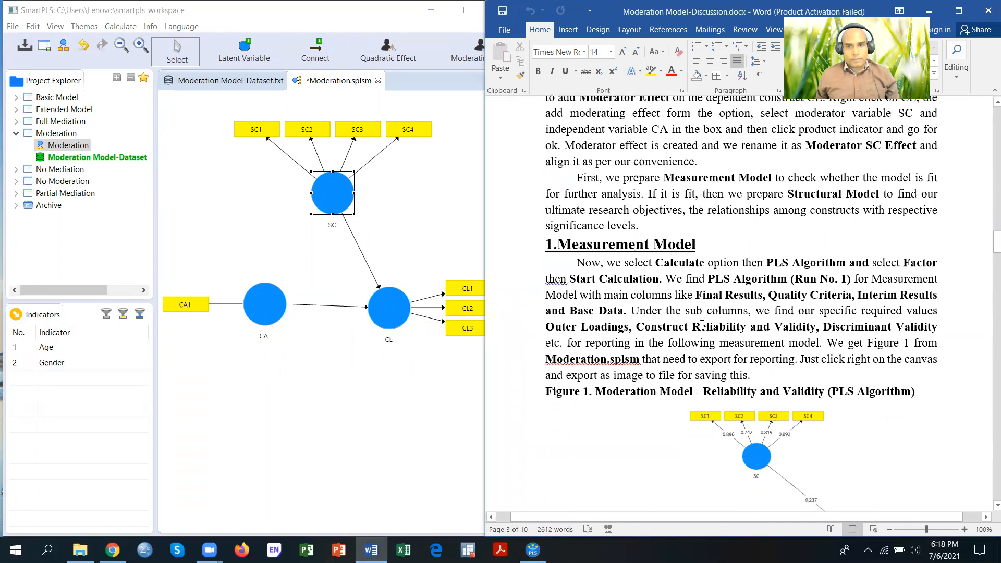
{"action": "left_click", "coordinate": [209, 550]}
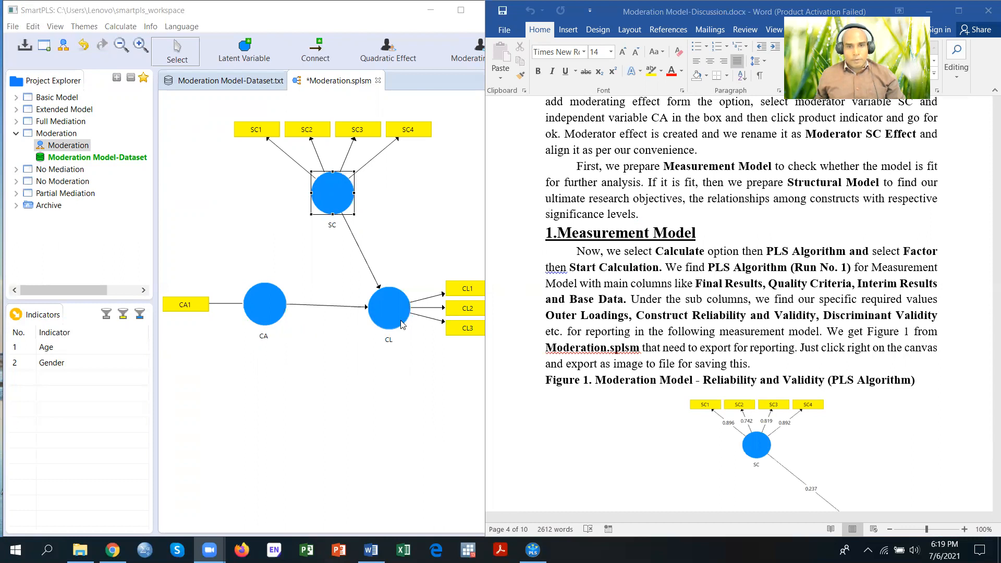
Step: In SmartPLS, add a Product Indicator moderating effect on CL with moderator SC and independent variable CA, and position it below CL
{"action": "right_click", "coordinate": [383, 313]}
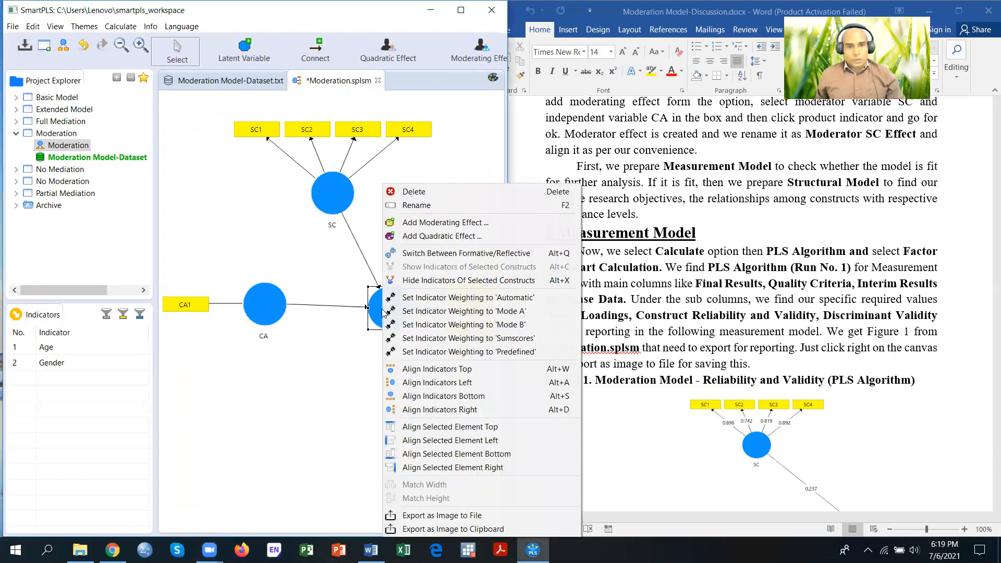
{"action": "left_click", "coordinate": [428, 223]}
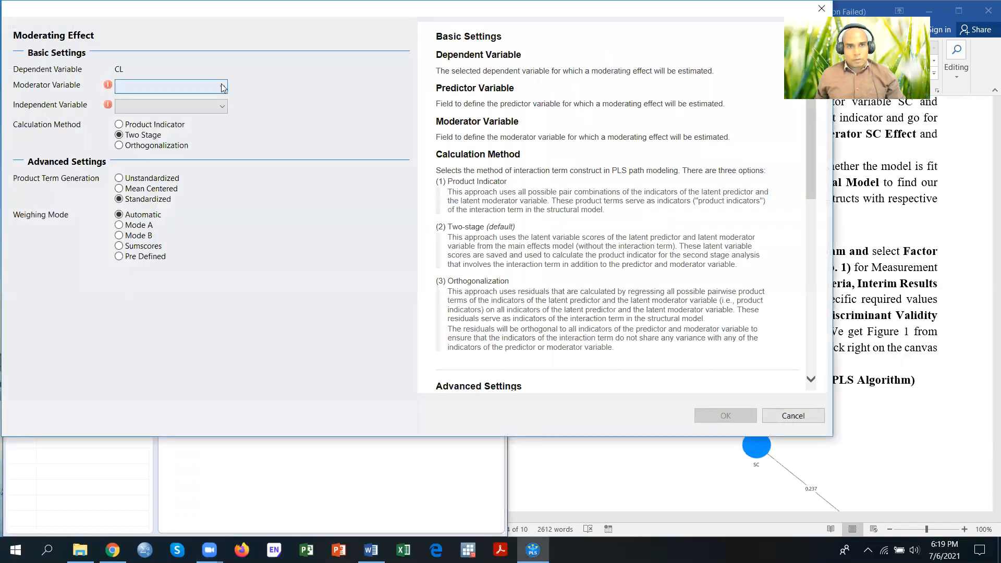
{"action": "left_click", "coordinate": [219, 88]}
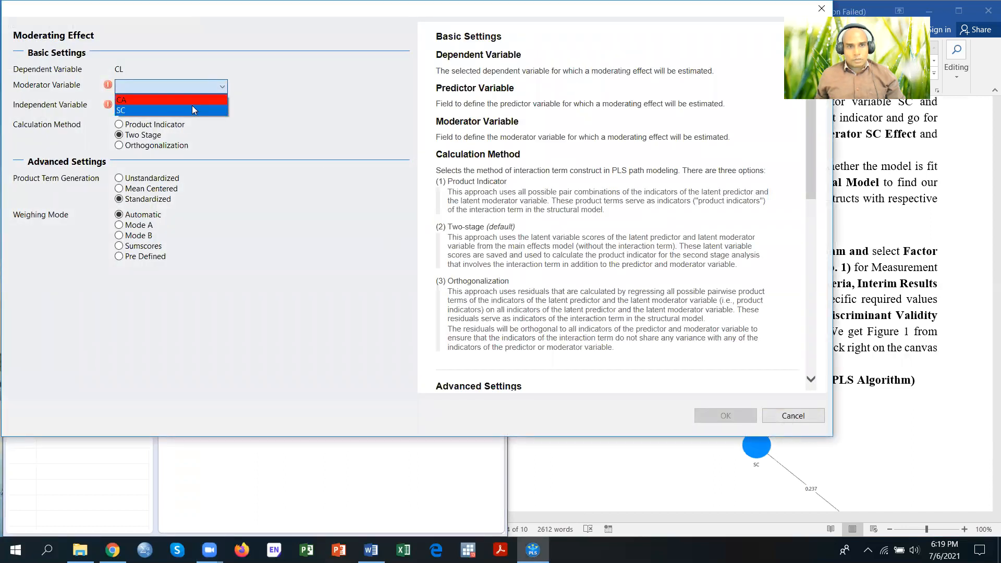
{"action": "left_click", "coordinate": [192, 107]}
{"action": "left_click", "coordinate": [223, 104]}
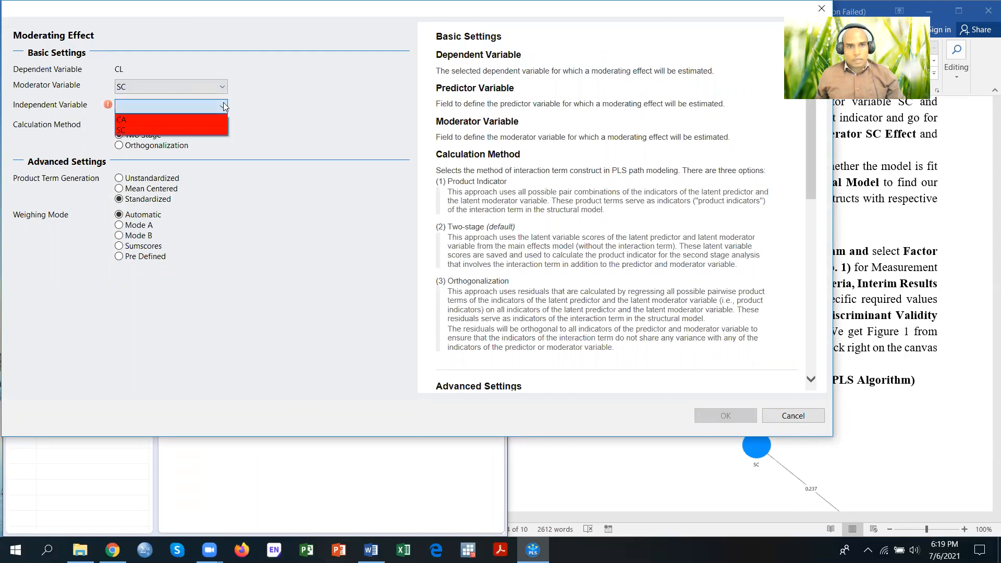
{"action": "left_click", "coordinate": [197, 119]}
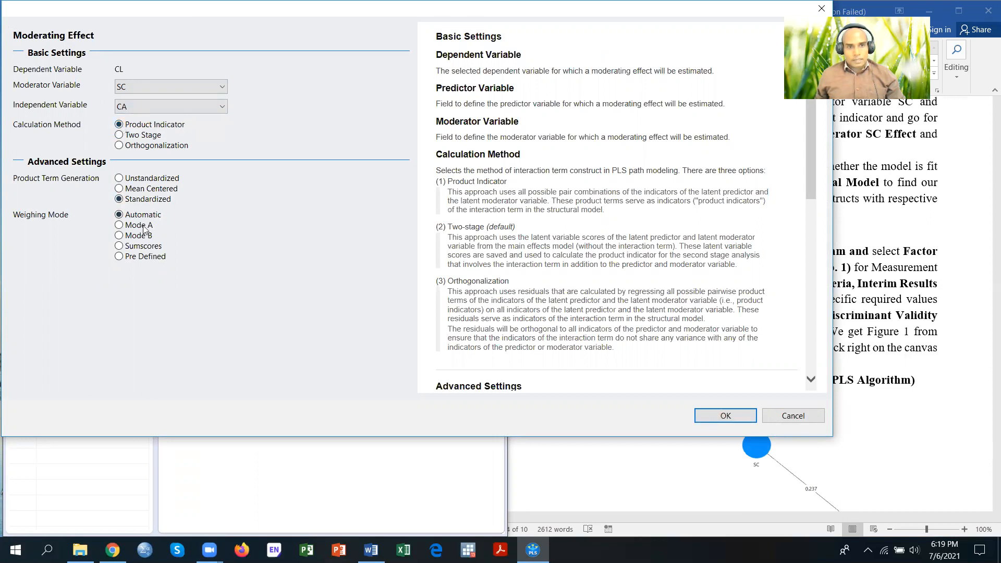
{"action": "left_click", "coordinate": [720, 417]}
{"action": "left_click_drag", "start_coordinate": [358, 386], "coordinate": [379, 426]}
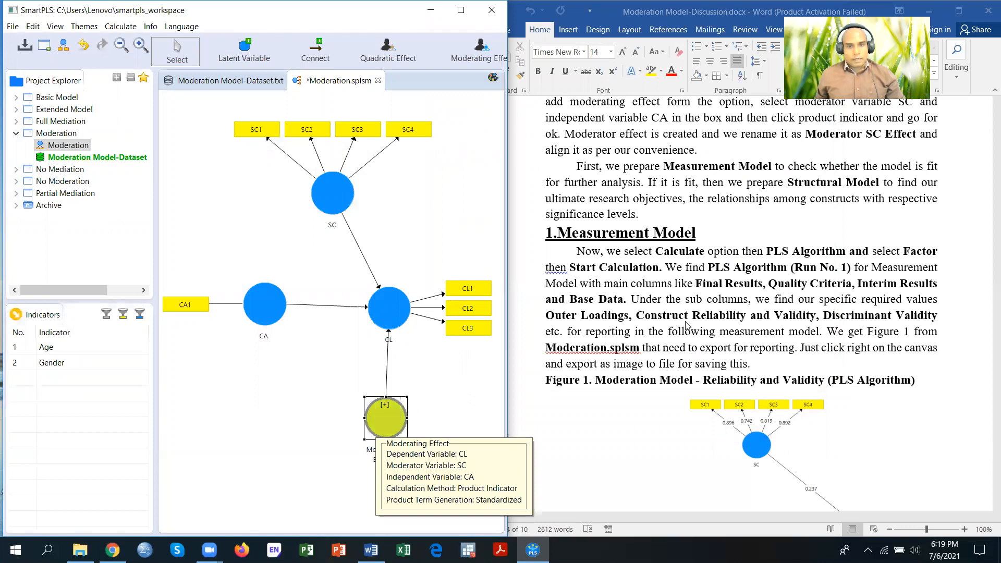
Step: Follow the document's Measurement Model section and run the PLS Algorithm in SmartPLS with the Factor weighting scheme
{"action": "left_click", "coordinate": [718, 231]}
{"action": "scroll", "coordinate": [718, 230], "scroll_direction": "down", "scroll_amount": 3}
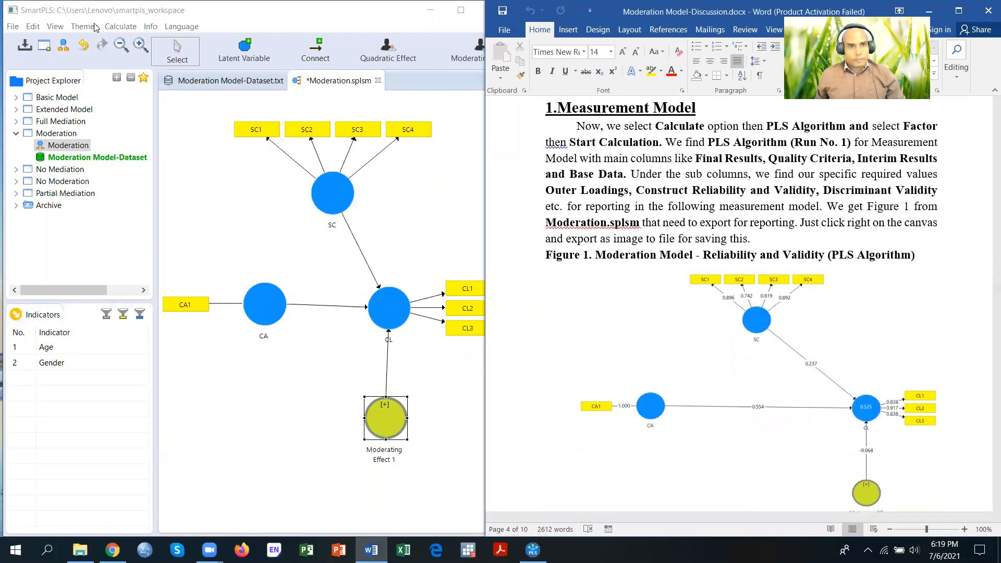
{"action": "left_click", "coordinate": [120, 27]}
{"action": "left_click", "coordinate": [120, 27]}
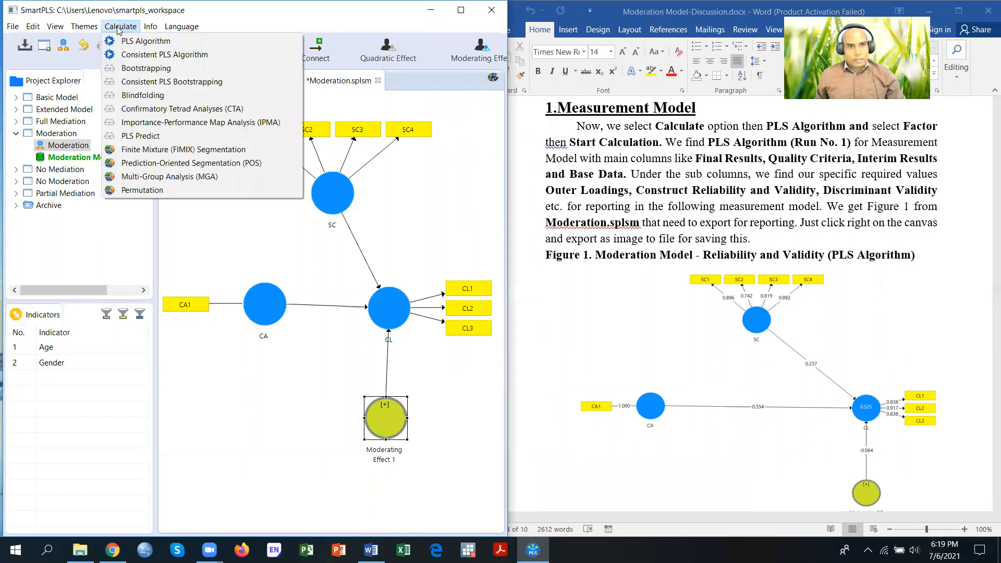
{"action": "left_click", "coordinate": [128, 42]}
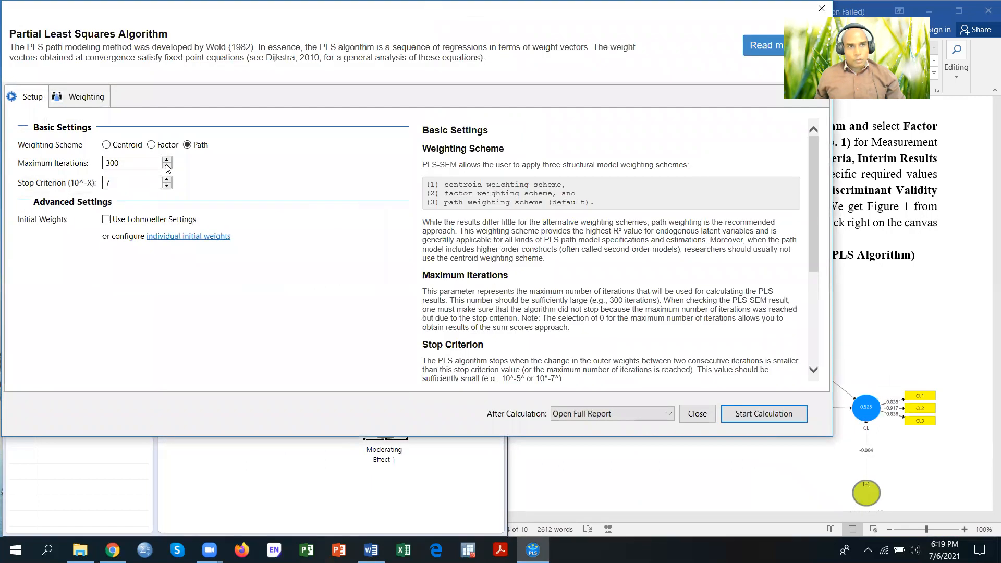
{"action": "left_click", "coordinate": [153, 145]}
{"action": "left_click", "coordinate": [733, 417]}
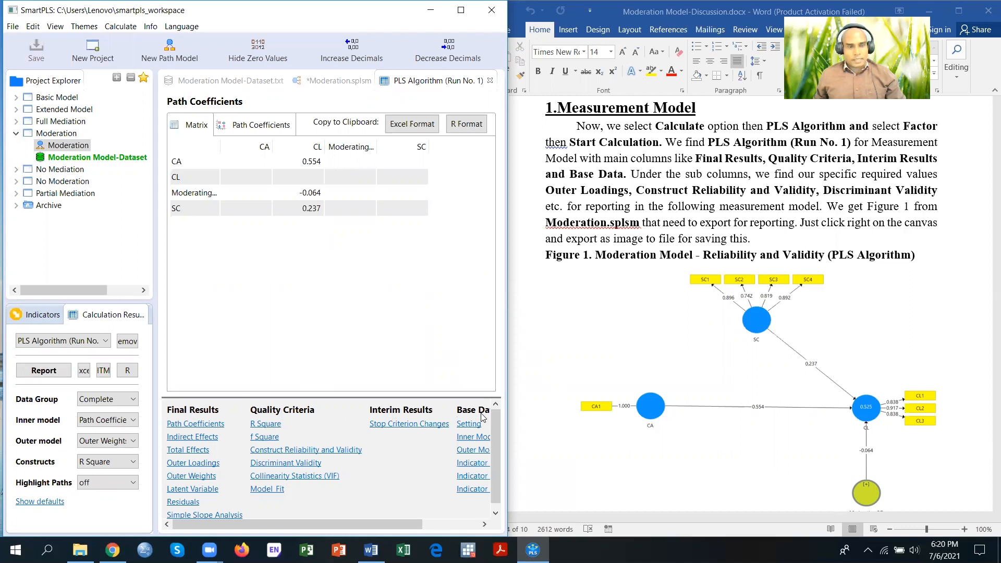
Step: Examine the report's outer loadings, construct reliability and validity, and discriminant validity
{"action": "left_click", "coordinate": [189, 477]}
{"action": "left_click", "coordinate": [191, 465]}
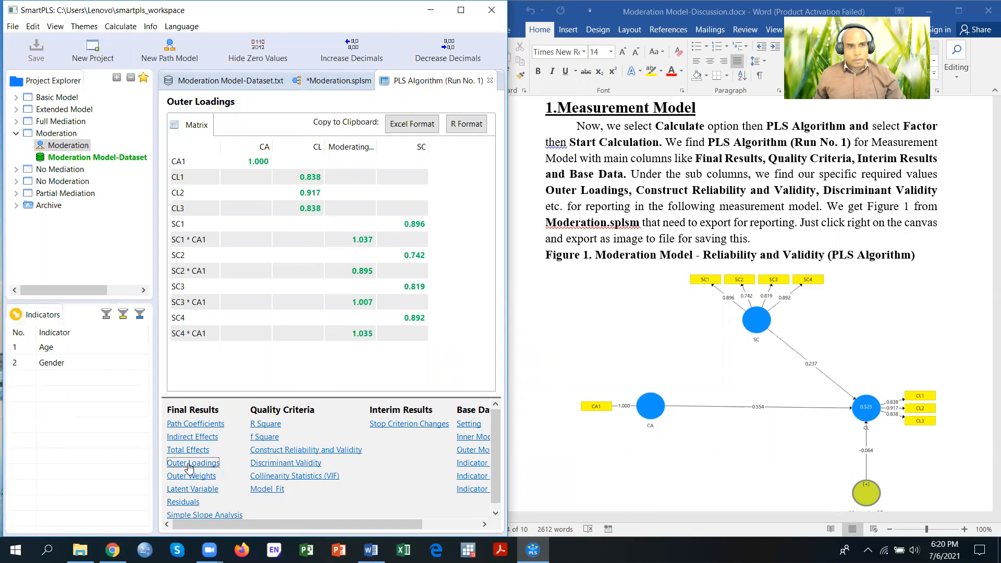
{"action": "left_click", "coordinate": [269, 451]}
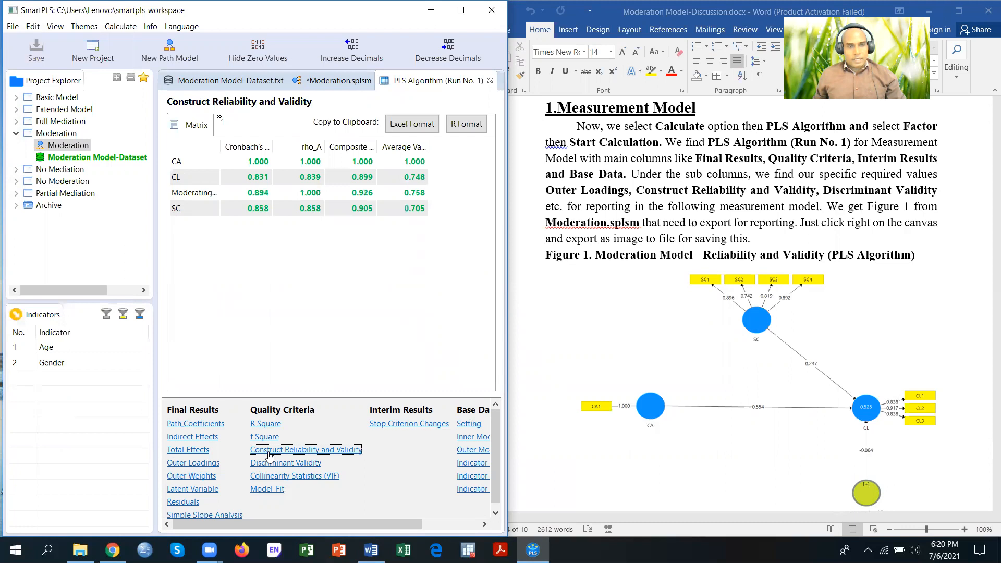
{"action": "left_click", "coordinate": [265, 467]}
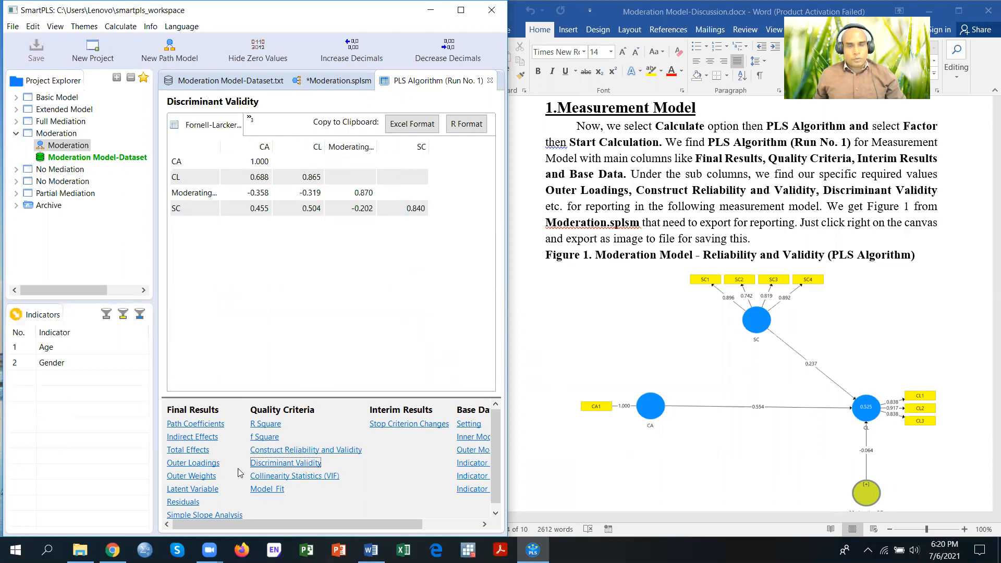
Step: Compare the calculated path model in SmartPLS with Figure 1 in the Word document
{"action": "left_click", "coordinate": [315, 82]}
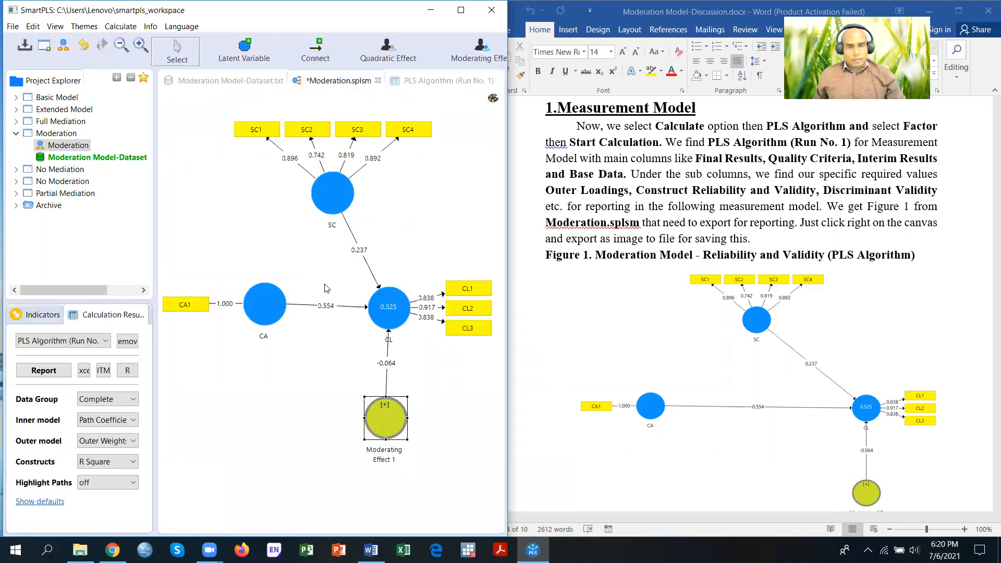
{"action": "left_click", "coordinate": [655, 182]}
{"action": "scroll", "coordinate": [655, 183], "scroll_direction": "down", "scroll_amount": 5}
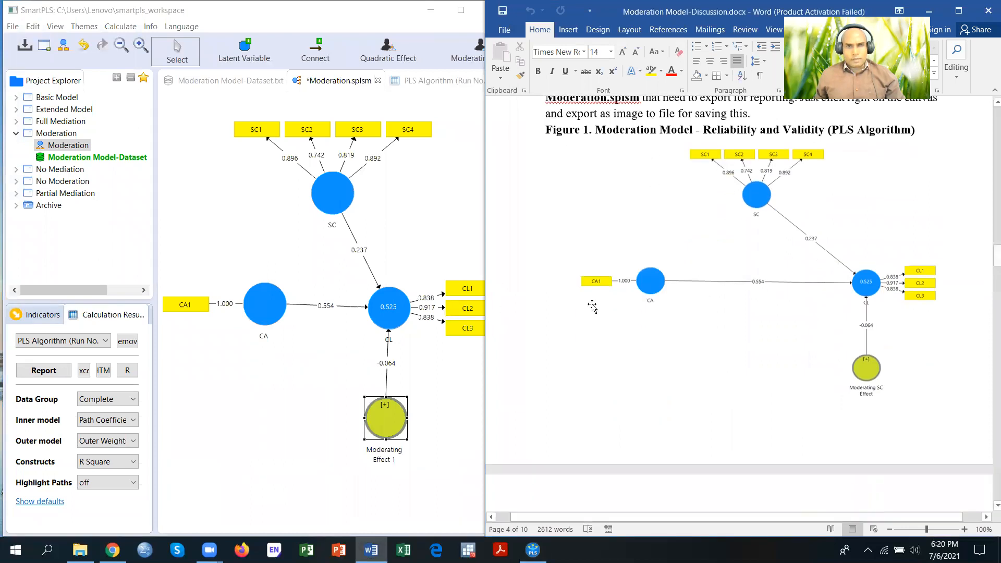
{"action": "key", "text": "alt+Tab"}
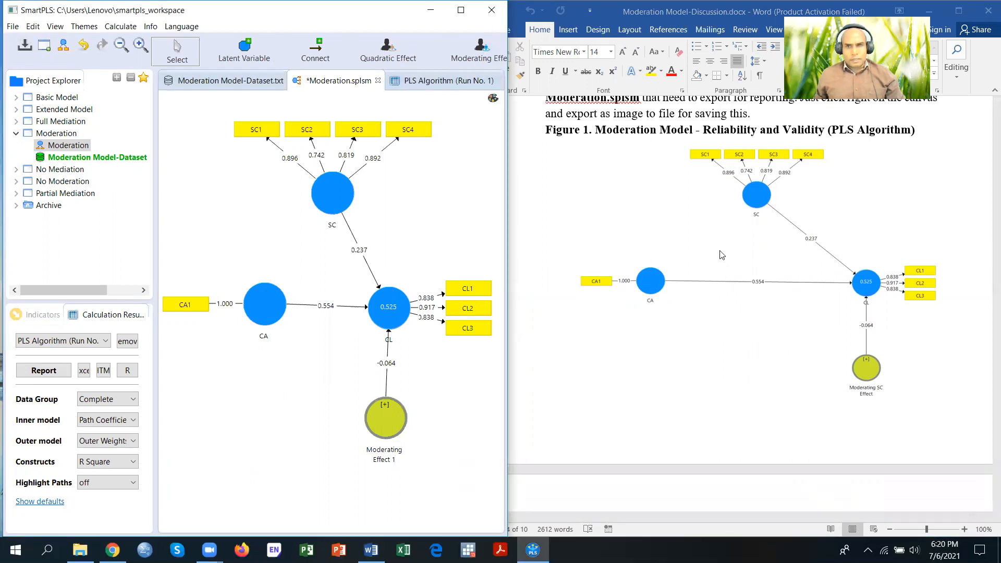
Step: Compare the PLS Algorithm report's outer loadings with the document's Table 1.1 Factor Loadings
{"action": "scroll", "coordinate": [699, 249], "scroll_direction": "down", "scroll_amount": 10}
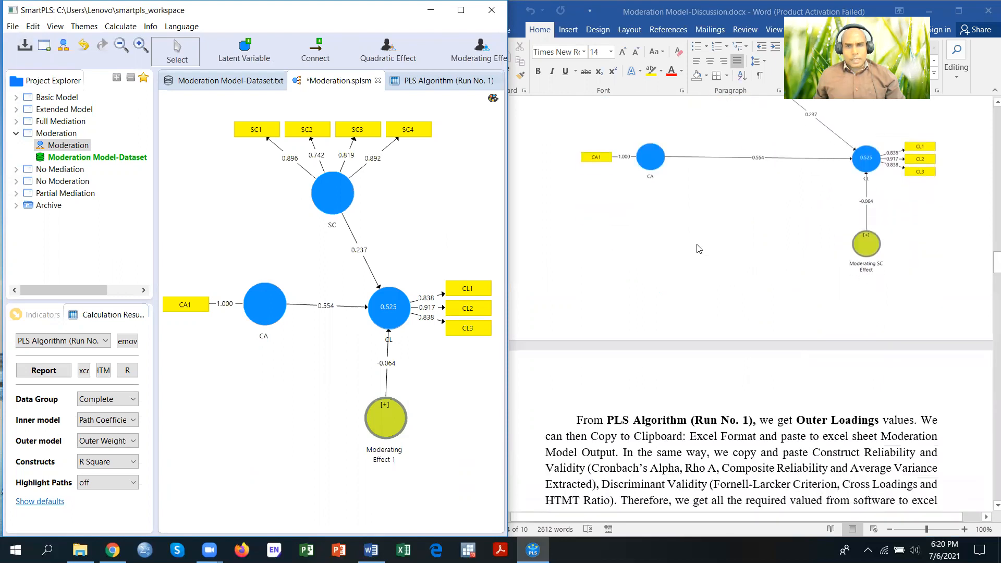
{"action": "scroll", "coordinate": [699, 249], "scroll_direction": "down", "scroll_amount": 3}
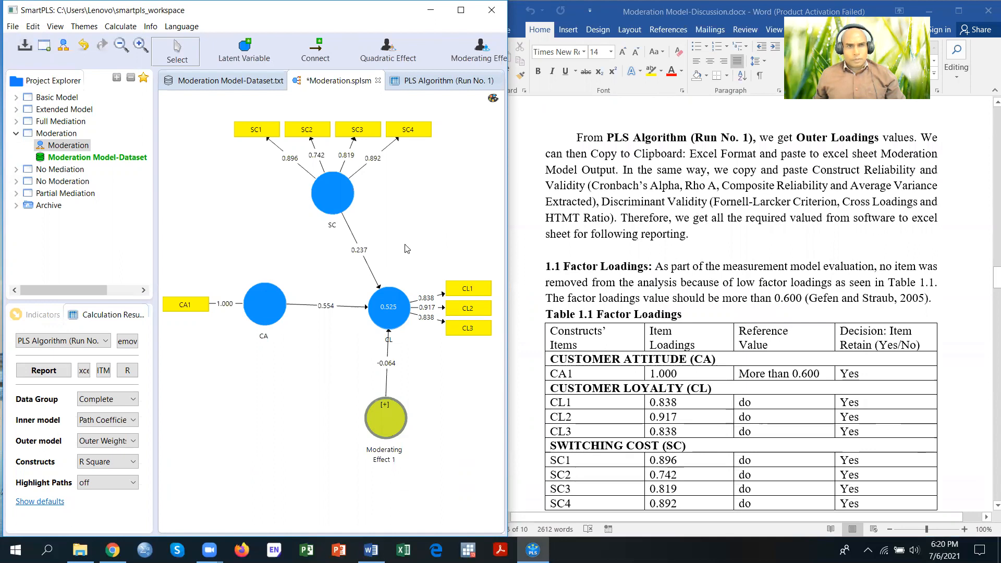
{"action": "left_click", "coordinate": [446, 82]}
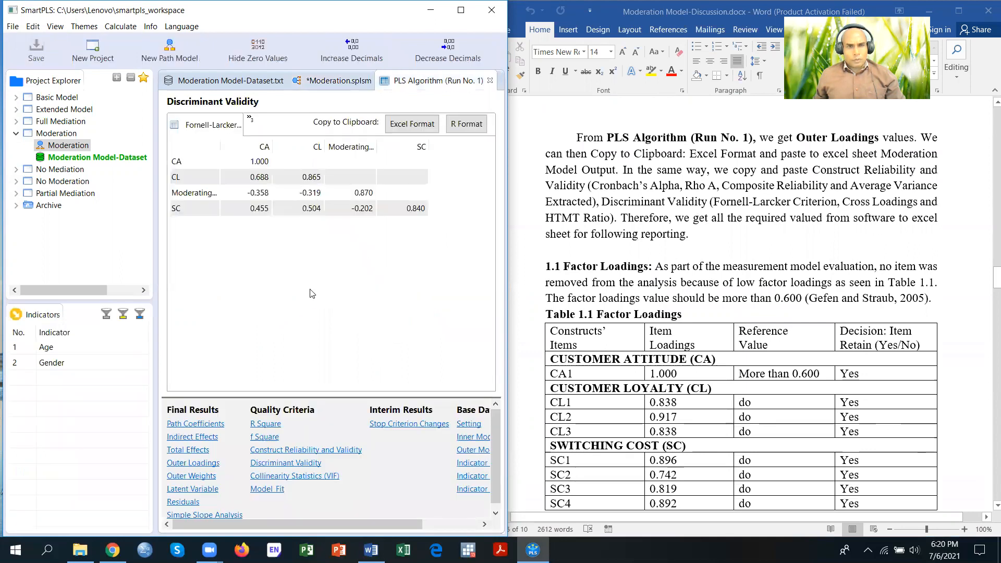
{"action": "left_click", "coordinate": [190, 464]}
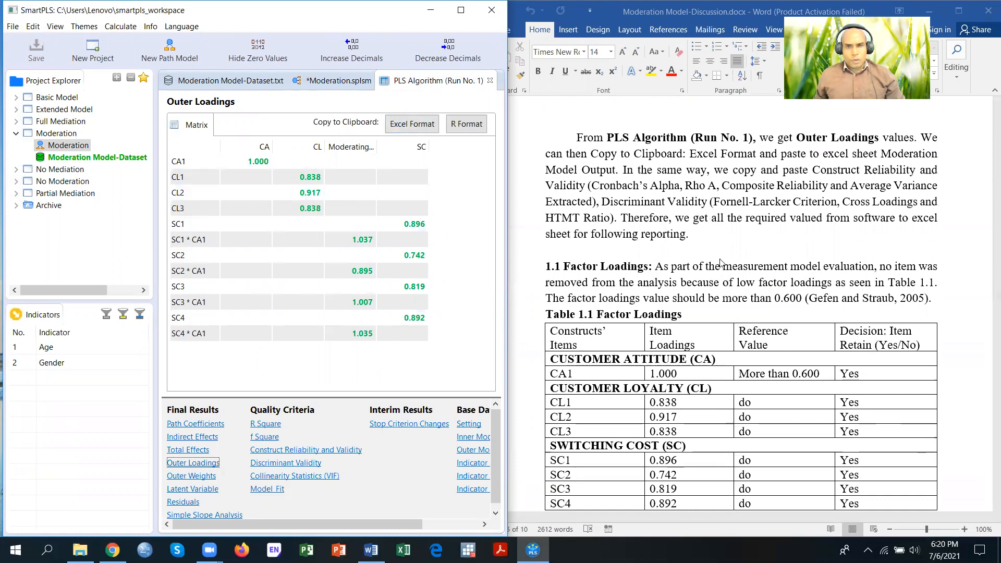
{"action": "scroll", "coordinate": [723, 261], "scroll_direction": "down", "scroll_amount": 5}
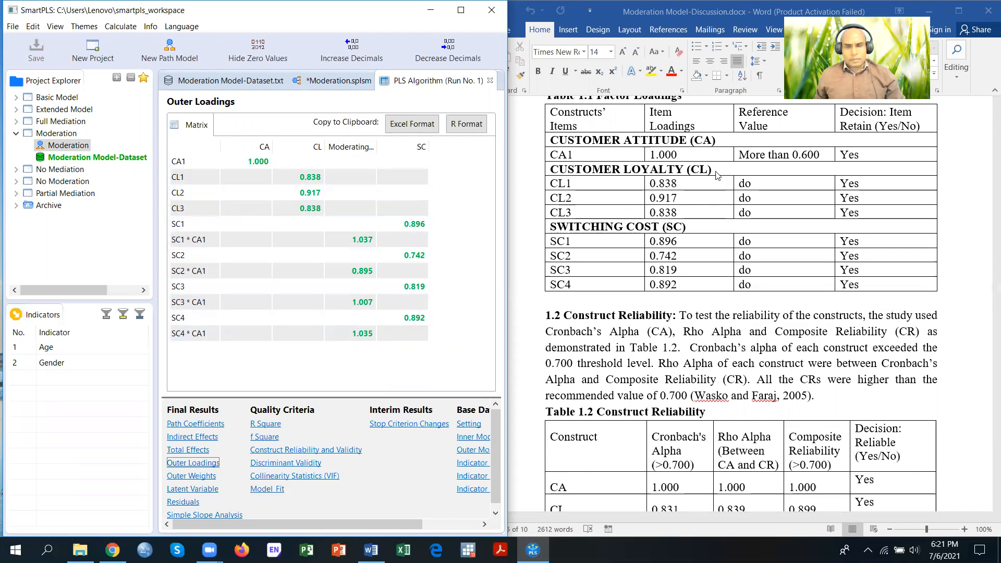
{"action": "scroll", "coordinate": [725, 234], "scroll_direction": "up", "scroll_amount": 2}
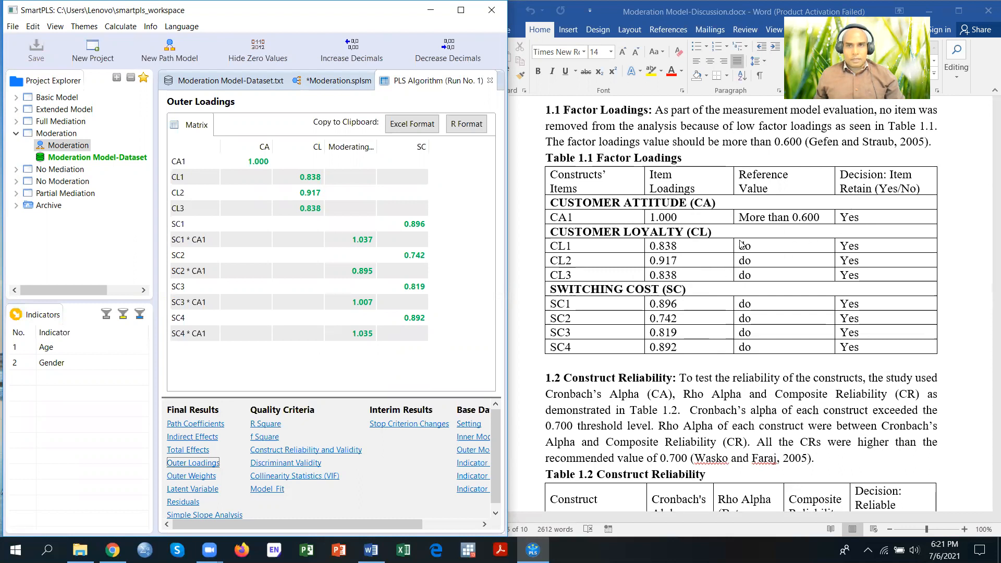
Step: Check the report's construct reliability and validity results against the document's Table 1.2 Construct Reliability
{"action": "scroll", "coordinate": [698, 297], "scroll_direction": "down", "scroll_amount": 6}
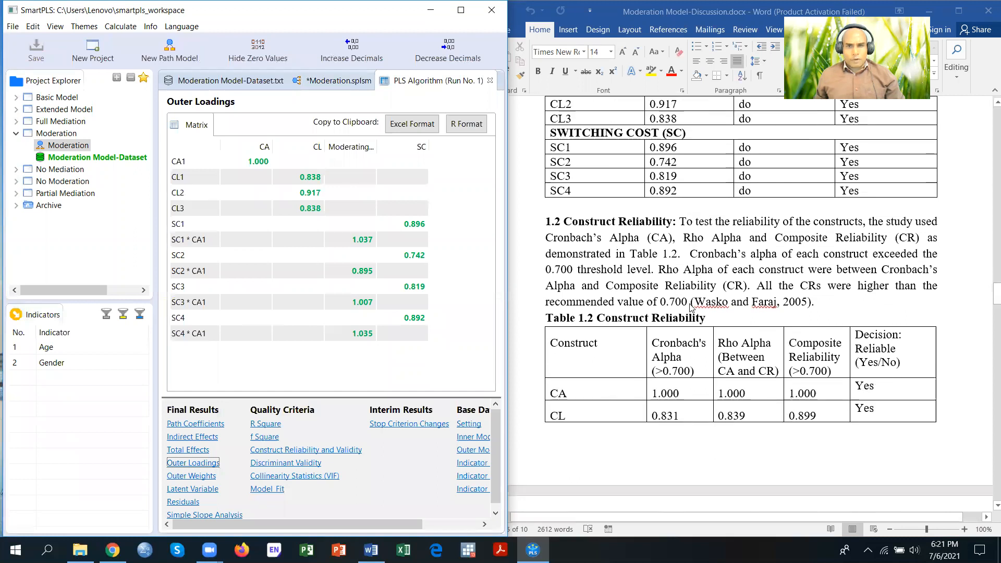
{"action": "scroll", "coordinate": [691, 308], "scroll_direction": "down", "scroll_amount": 1}
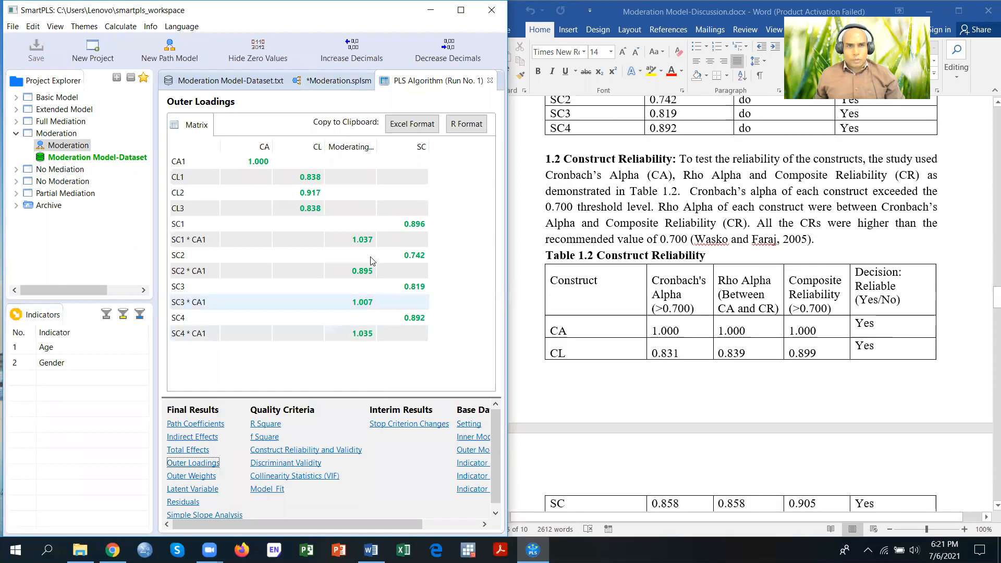
{"action": "left_click", "coordinate": [272, 450]}
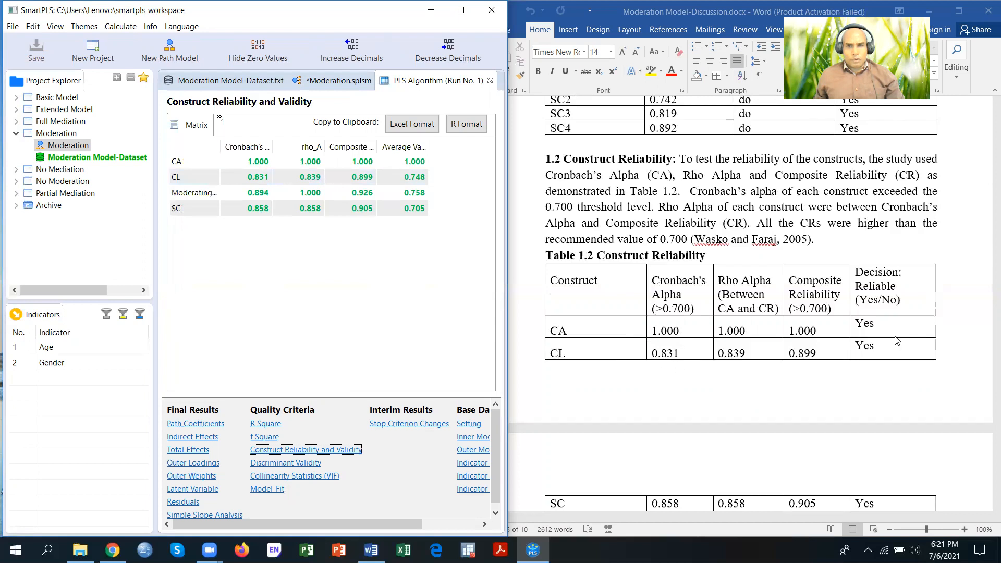
{"action": "scroll", "coordinate": [775, 362], "scroll_direction": "down", "scroll_amount": 2}
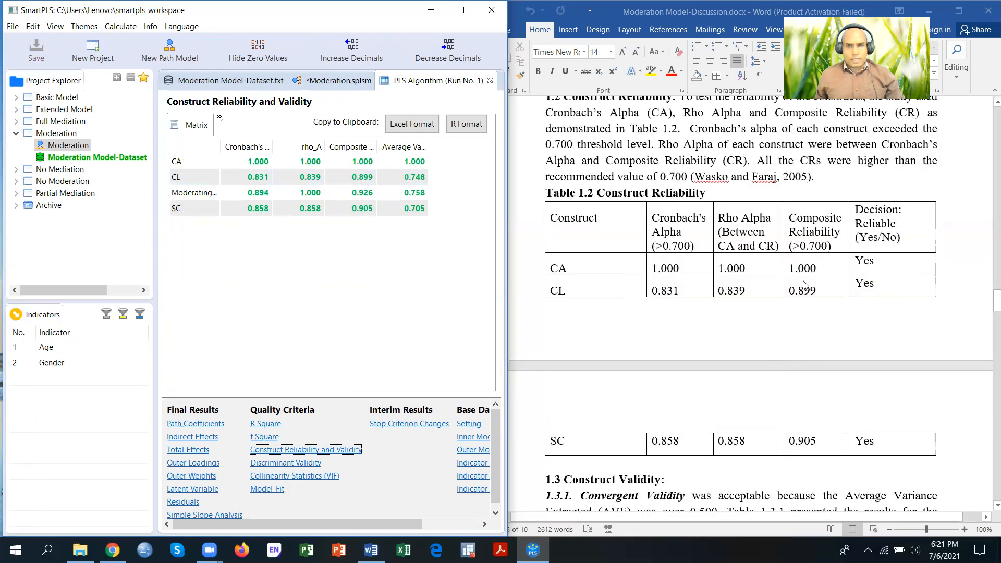
{"action": "scroll", "coordinate": [804, 286], "scroll_direction": "down", "scroll_amount": 2}
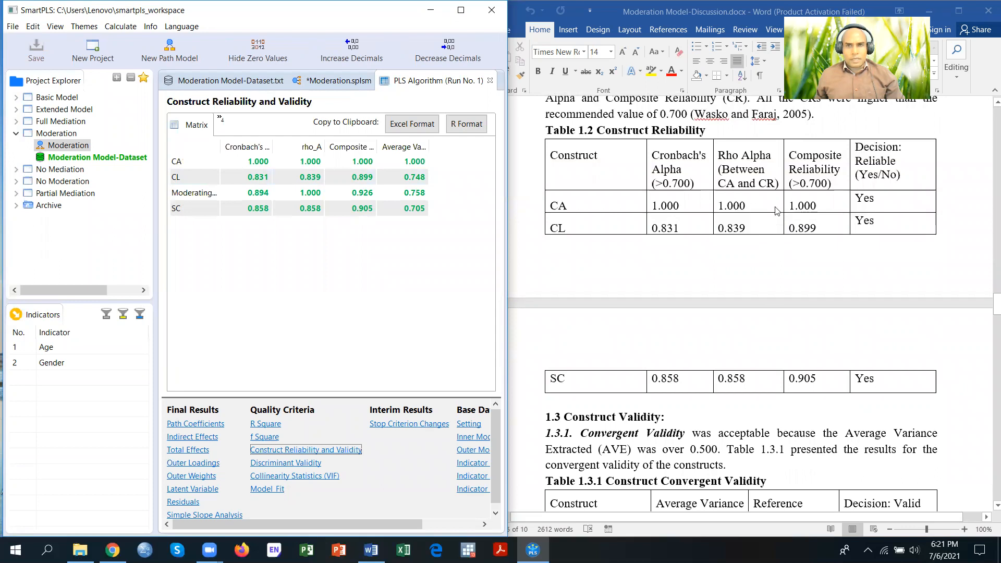
Step: Review the document's convergent validity table and compare the report's Fornell-Larcker Criterion with Table 1.3.2
{"action": "scroll", "coordinate": [776, 211], "scroll_direction": "down", "scroll_amount": 8}
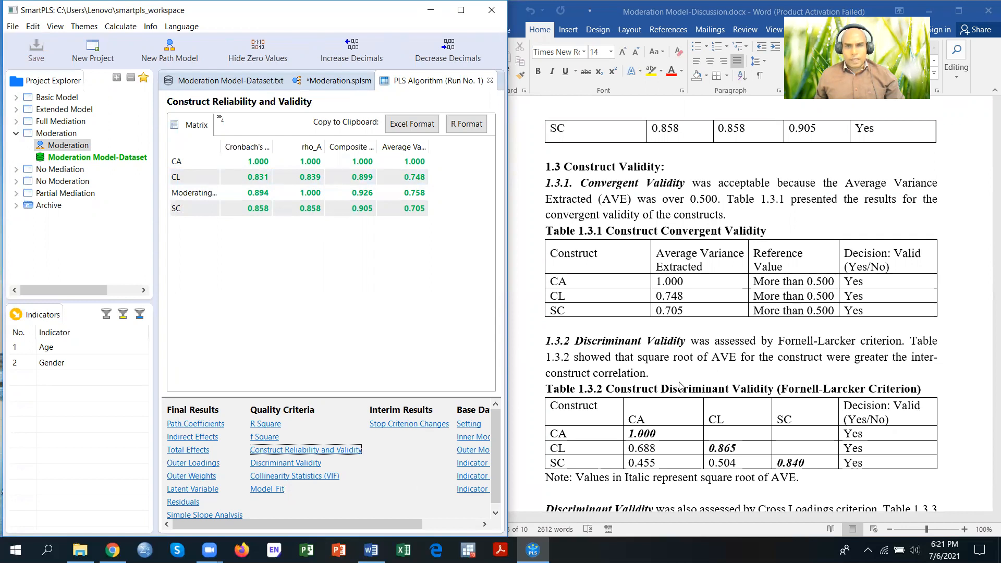
{"action": "left_click", "coordinate": [266, 463]}
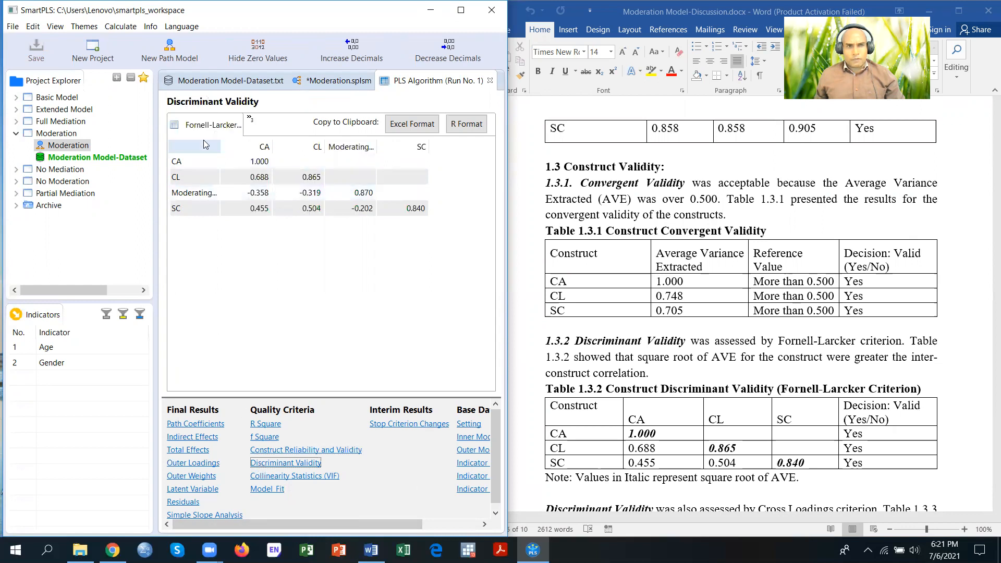
{"action": "left_click", "coordinate": [740, 435]}
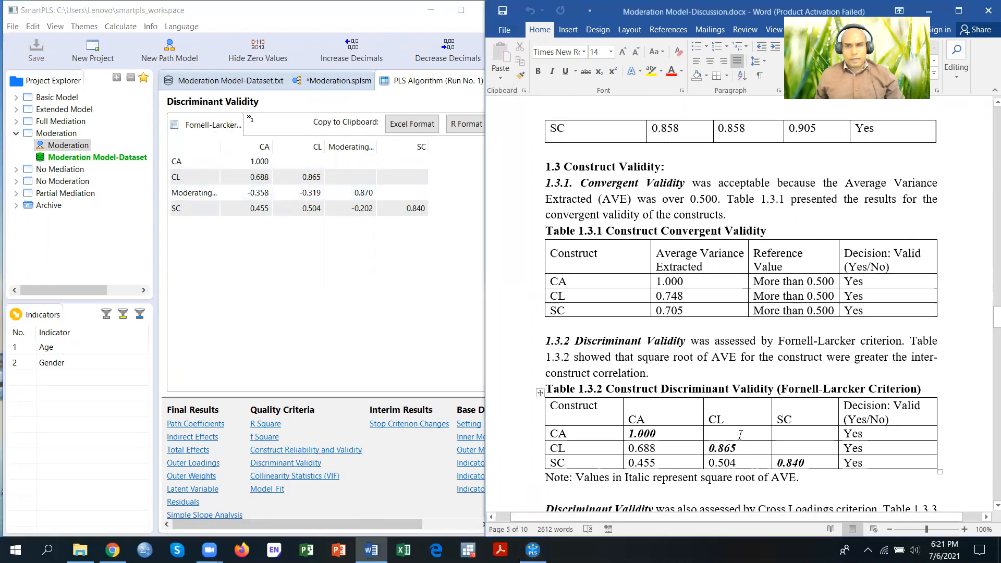
{"action": "scroll", "coordinate": [740, 436], "scroll_direction": "down", "scroll_amount": 5}
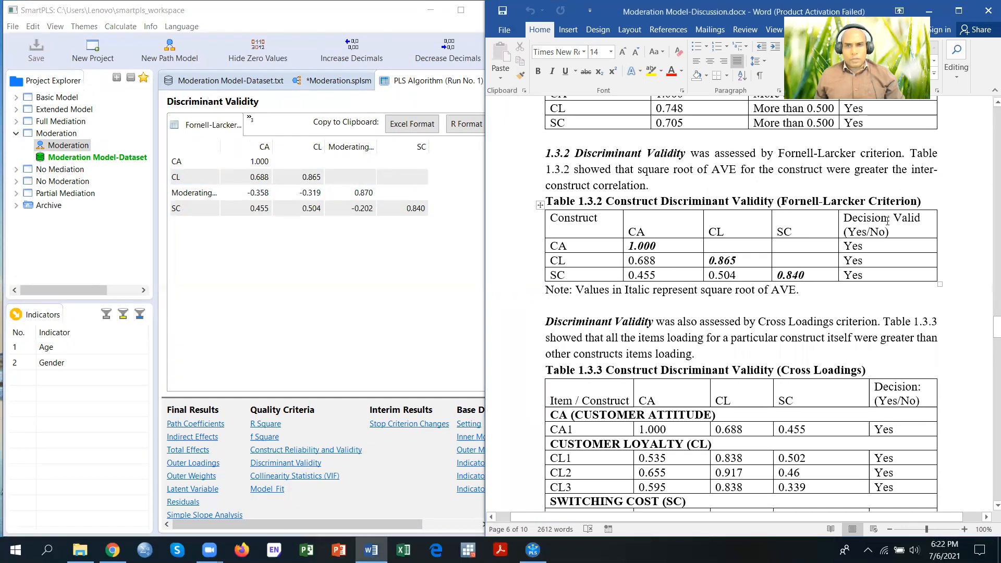
Step: Display the Cross Loadings in the report's discriminant validity results and compare them with the document's Table 1.3.3
{"action": "scroll", "coordinate": [762, 395], "scroll_direction": "down", "scroll_amount": 6}
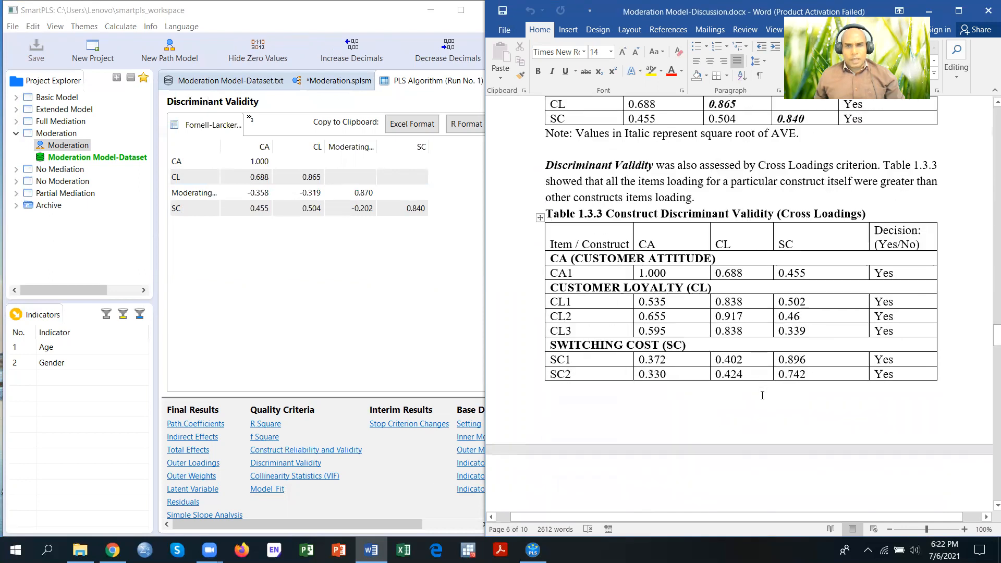
{"action": "left_click", "coordinate": [250, 119]}
{"action": "left_click", "coordinate": [277, 134]}
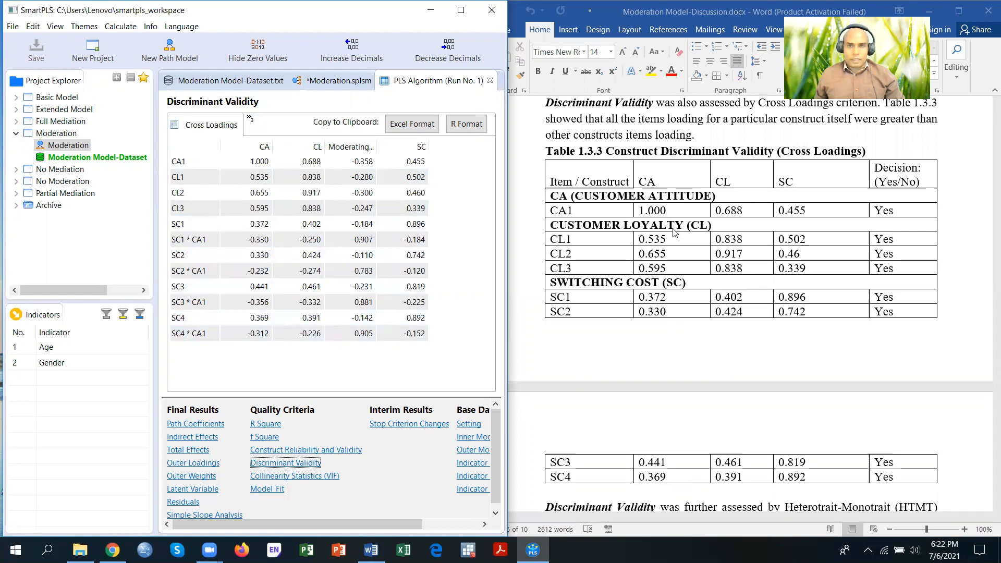
{"action": "left_click", "coordinate": [683, 225]}
{"action": "scroll", "coordinate": [734, 249], "scroll_direction": "down", "scroll_amount": 3}
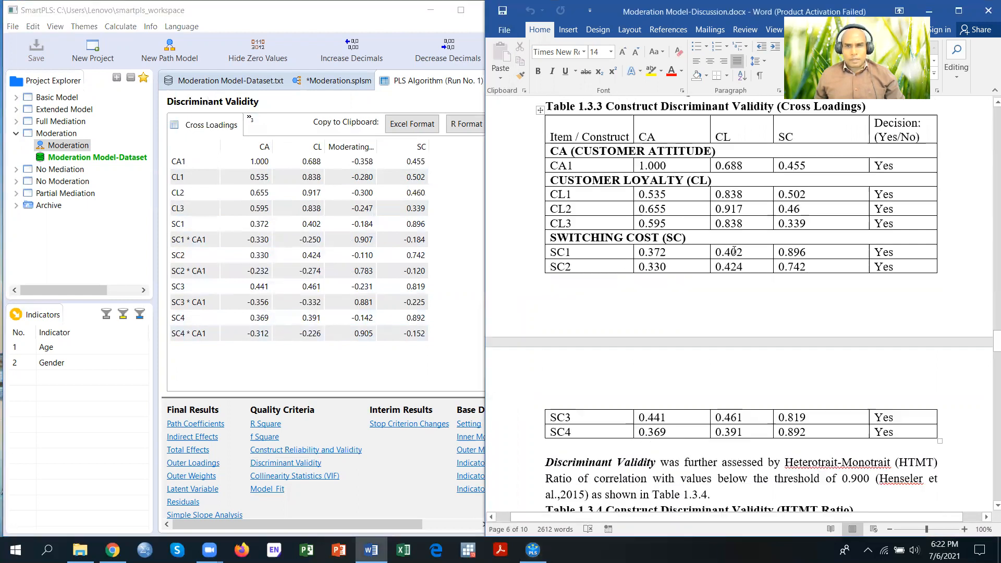
{"action": "scroll", "coordinate": [733, 249], "scroll_direction": "up", "scroll_amount": 3}
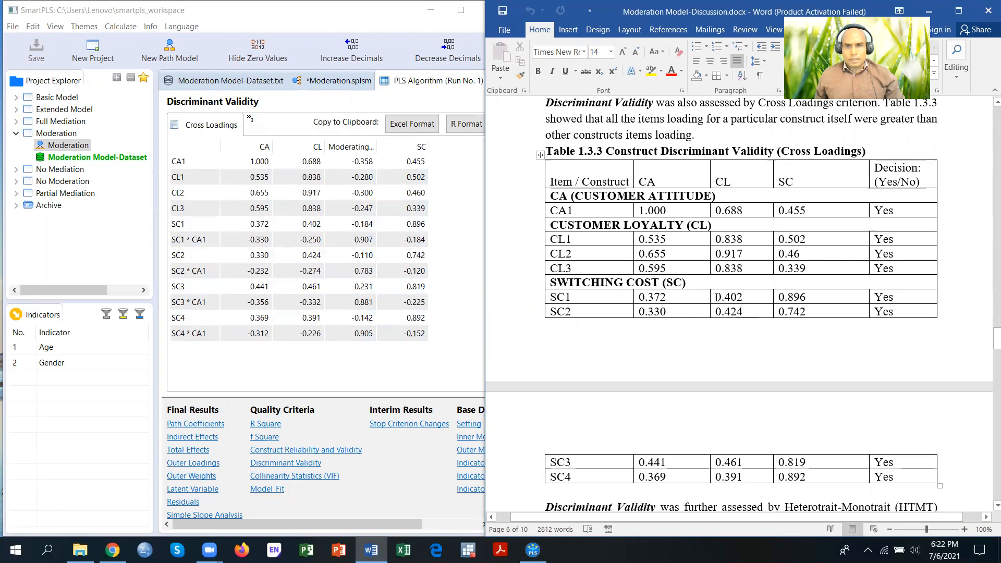
Step: Display the Heterotrait-Monotrait Ratio (HTMT) in the report, compare it with the document's Table 1.3.4 and read the measurement model decision
{"action": "scroll", "coordinate": [718, 297], "scroll_direction": "down", "scroll_amount": 15}
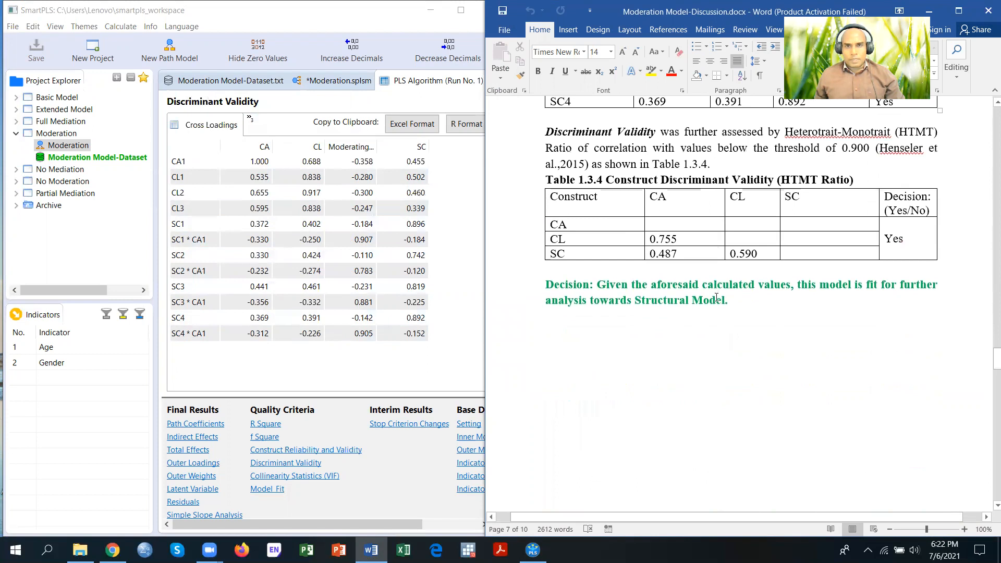
{"action": "scroll", "coordinate": [718, 297], "scroll_direction": "down", "scroll_amount": 1}
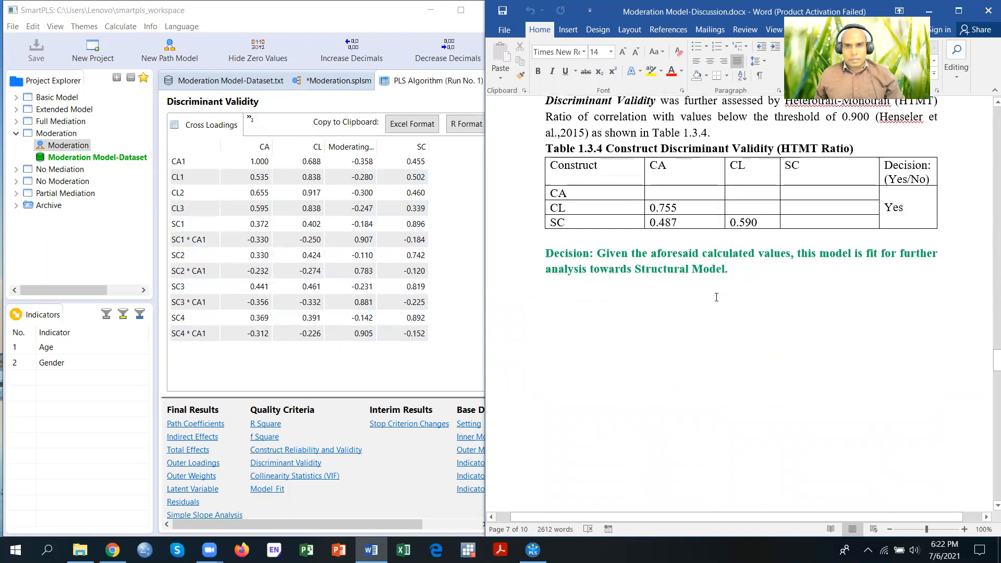
{"action": "left_click", "coordinate": [250, 120]}
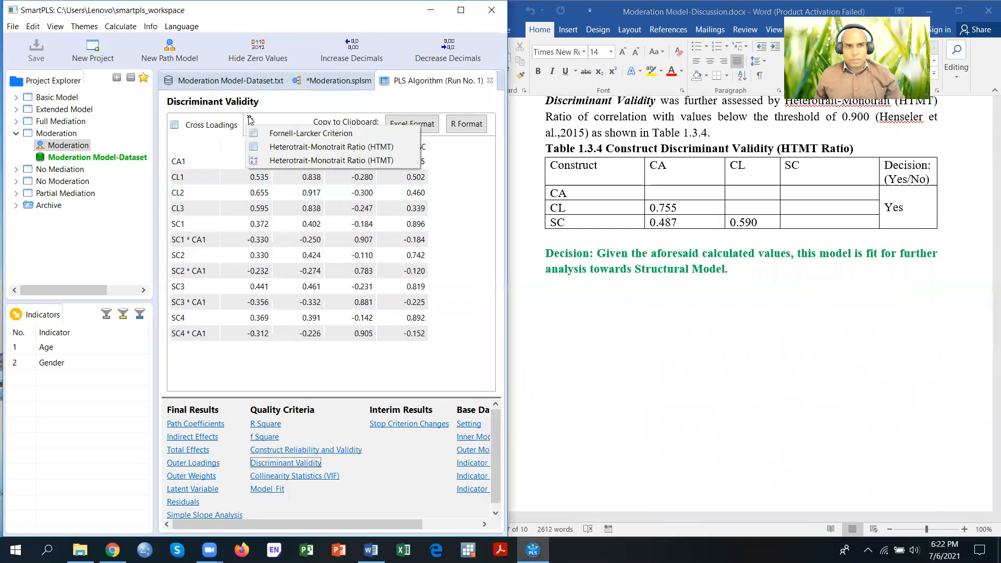
{"action": "left_click", "coordinate": [309, 148]}
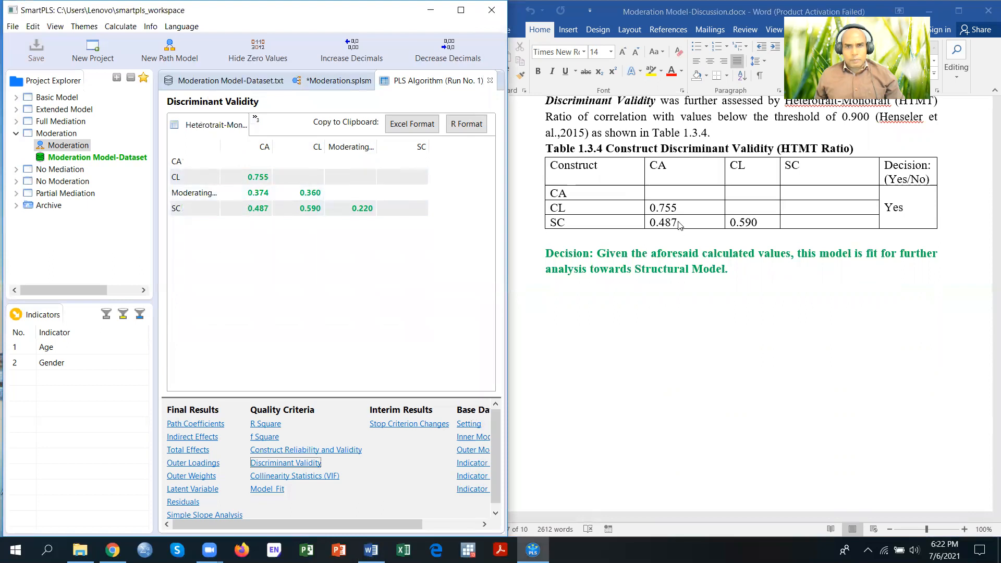
{"action": "scroll", "coordinate": [775, 252], "scroll_direction": "up", "scroll_amount": 1}
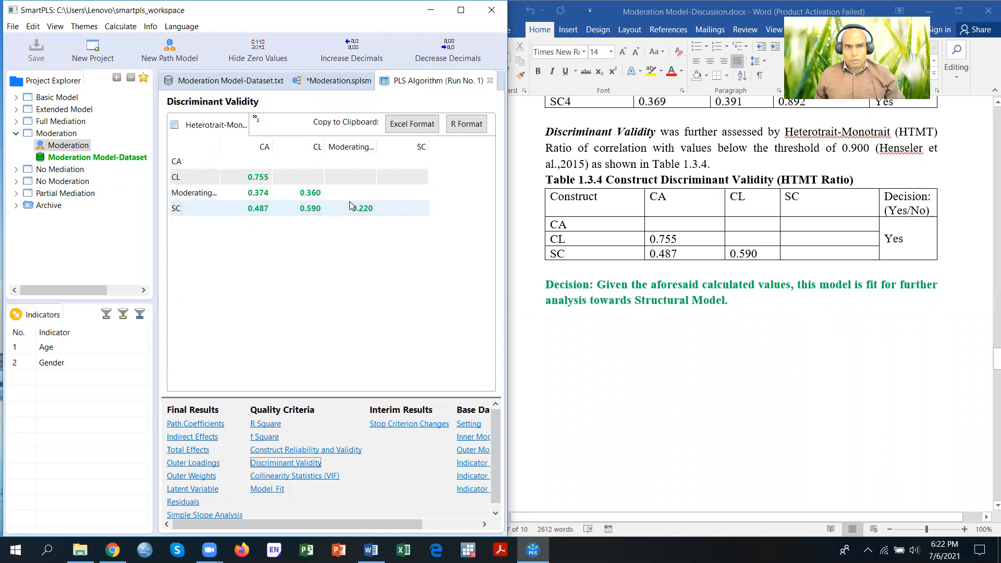
{"action": "scroll", "coordinate": [738, 251], "scroll_direction": "down", "scroll_amount": 1}
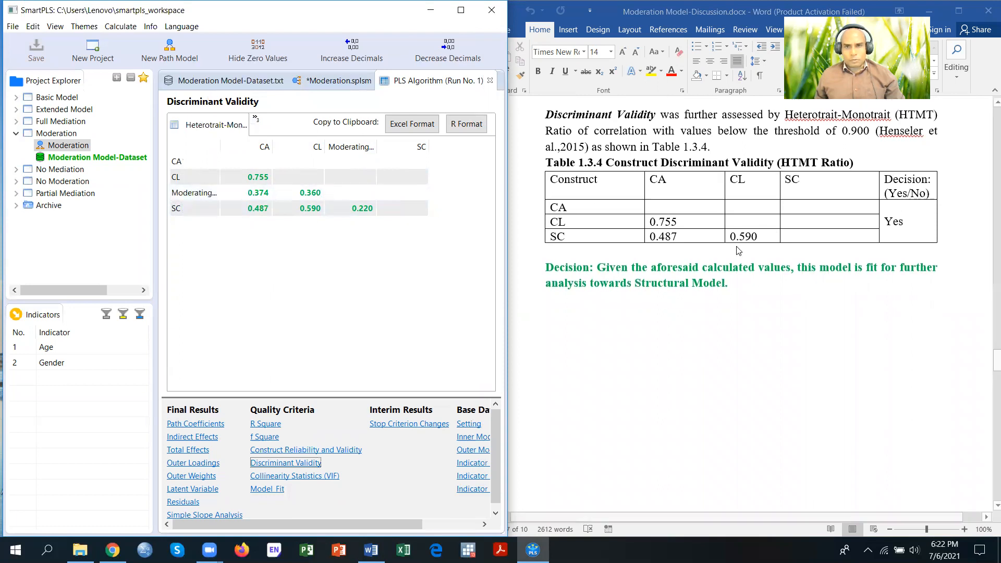
{"action": "scroll", "coordinate": [738, 251], "scroll_direction": "down", "scroll_amount": 3}
{"action": "scroll", "coordinate": [738, 251], "scroll_direction": "down", "scroll_amount": 2}
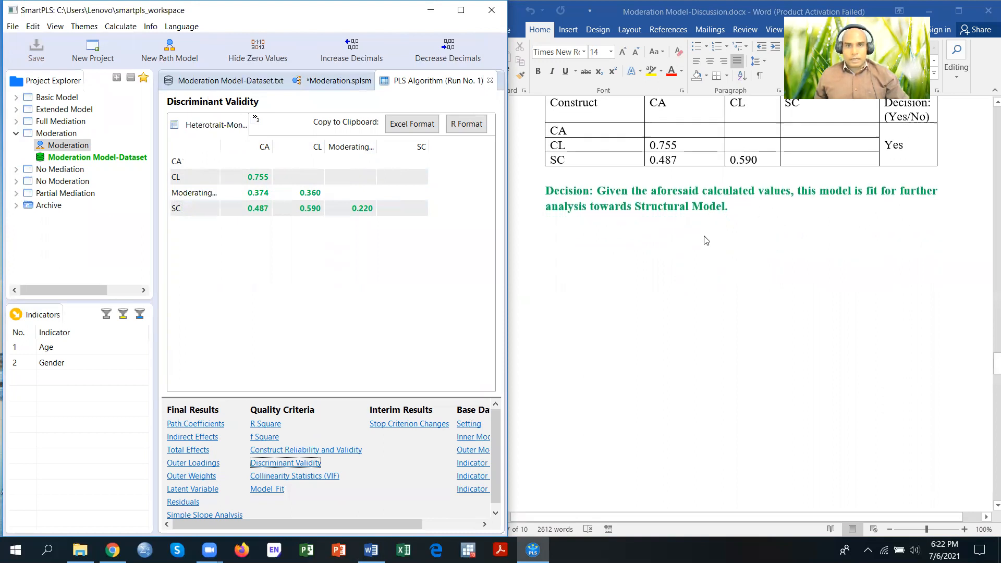
Step: Run Bootstrapping on the Moderation model with 500 subsamples, No Sign Changes, Complete Bootstrapping, BCa, Two Tailed, 0.05 significance and the Path weighting scheme
{"action": "scroll", "coordinate": [752, 214], "scroll_direction": "down", "scroll_amount": 10}
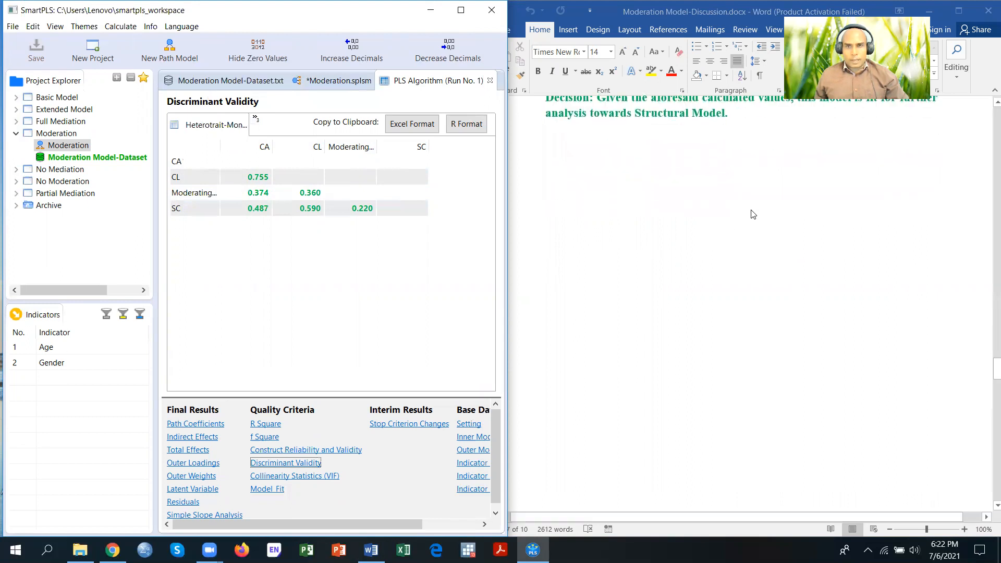
{"action": "scroll", "coordinate": [752, 214], "scroll_direction": "down", "scroll_amount": 3}
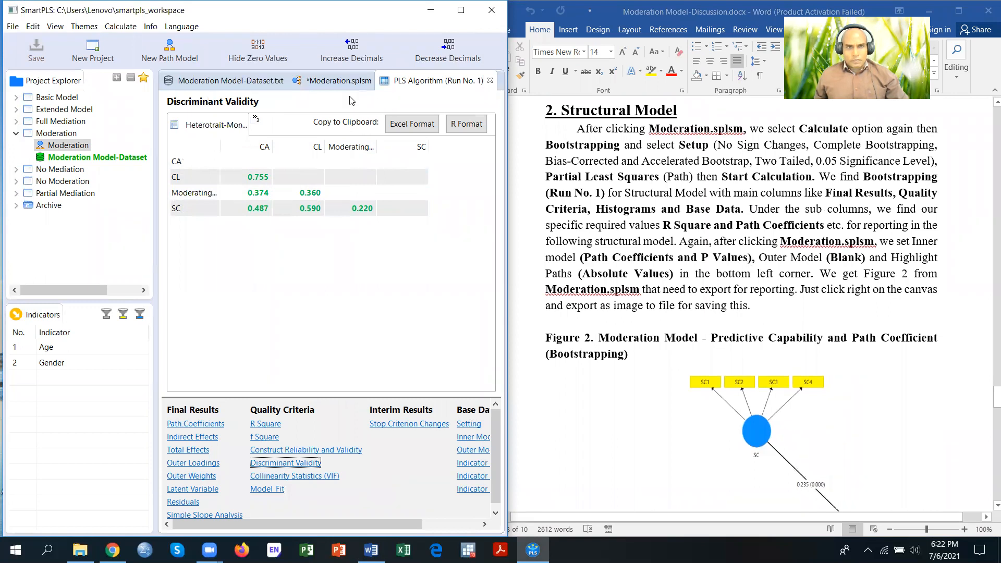
{"action": "left_click", "coordinate": [337, 81]}
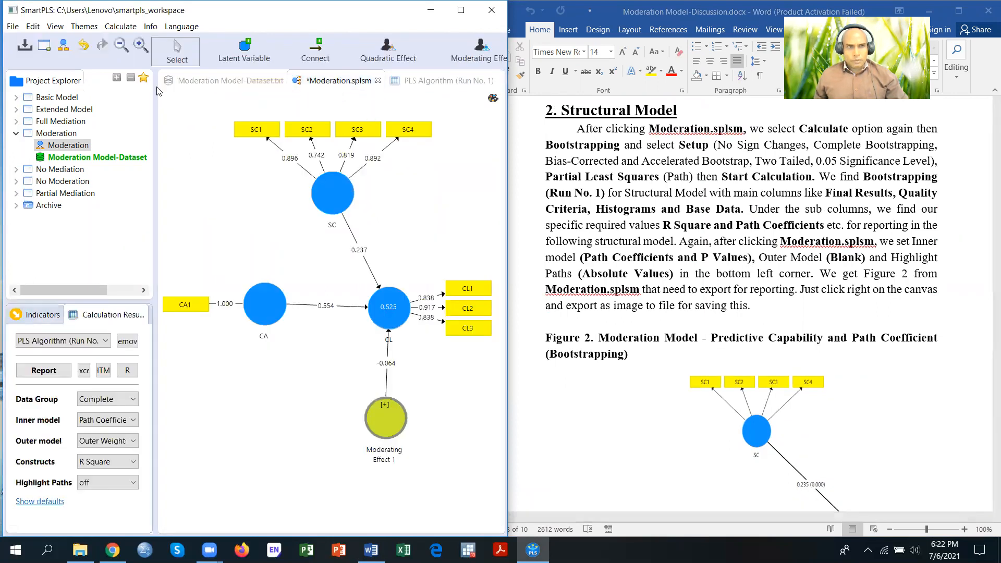
{"action": "left_click", "coordinate": [113, 26]}
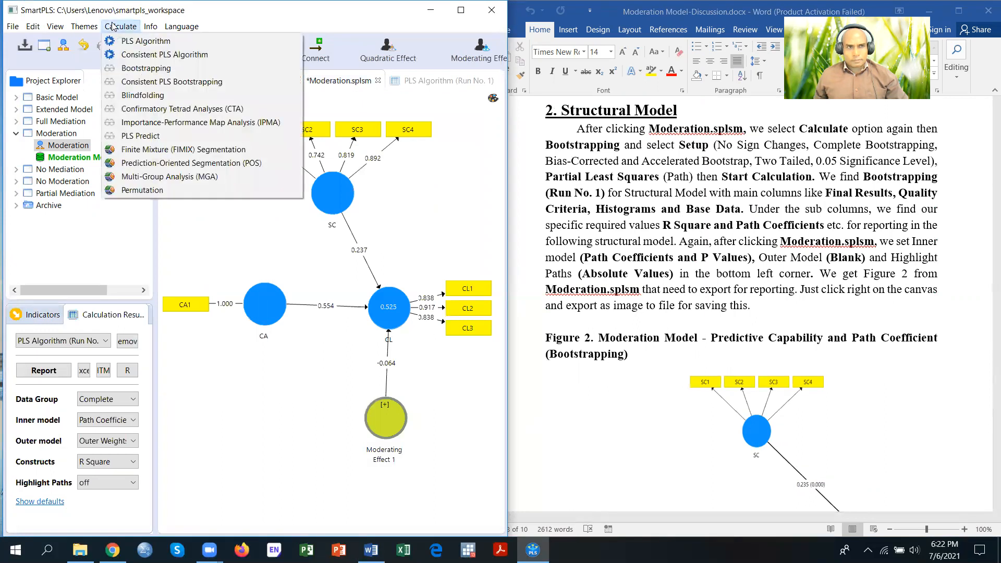
{"action": "left_click", "coordinate": [156, 73]}
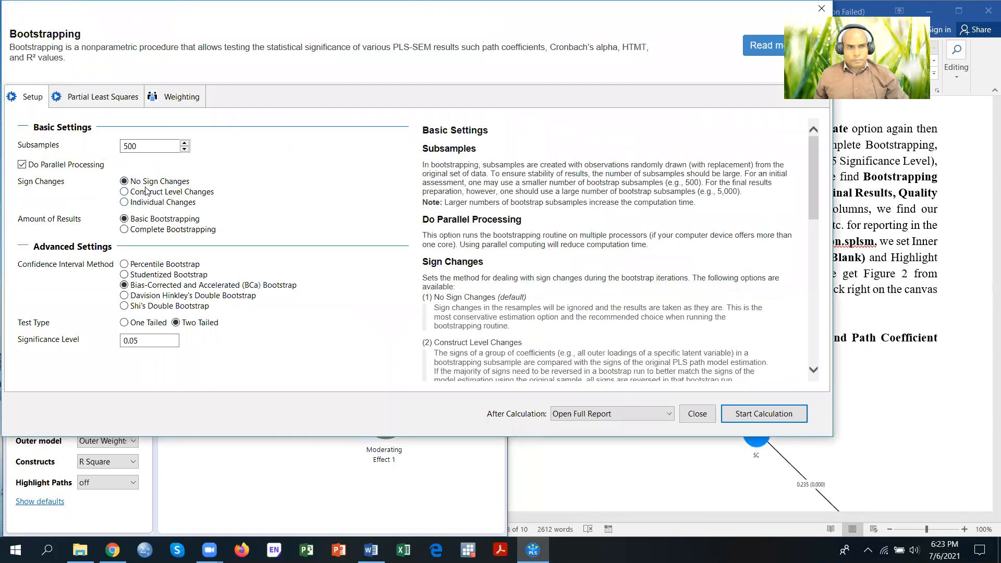
{"action": "left_click", "coordinate": [125, 229]}
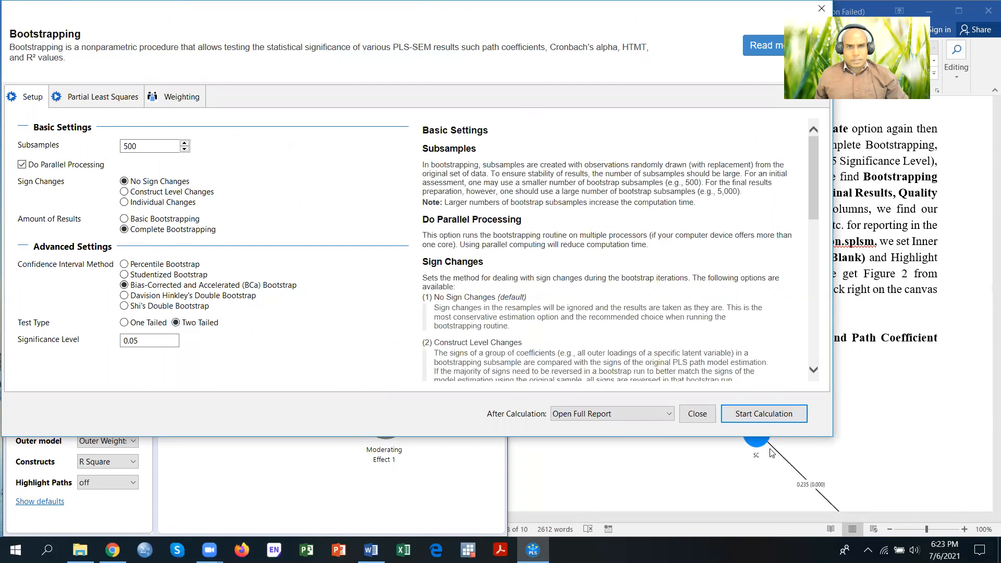
{"action": "left_click", "coordinate": [110, 99]}
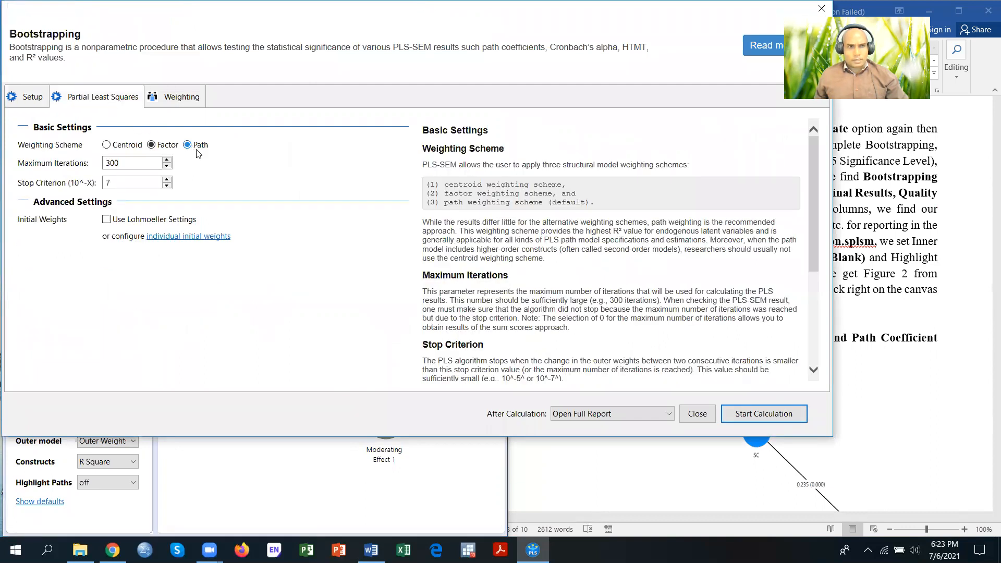
{"action": "left_click", "coordinate": [775, 419]}
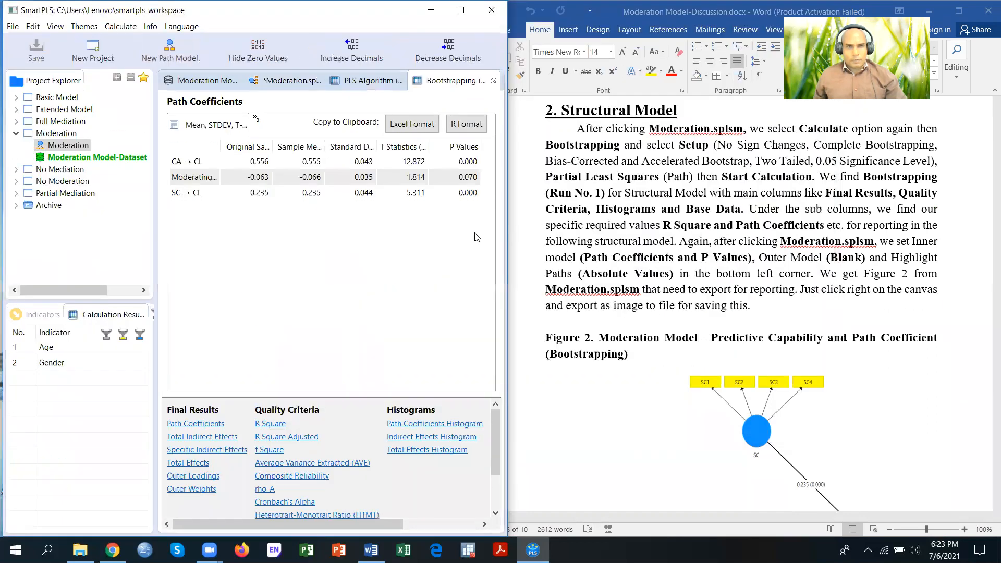
Step: Show Path Coefficients and P-Values on the model's inner paths, set the outer model to Blank and highlight paths using absolute values, as in Figure 2
{"action": "left_click", "coordinate": [292, 82]}
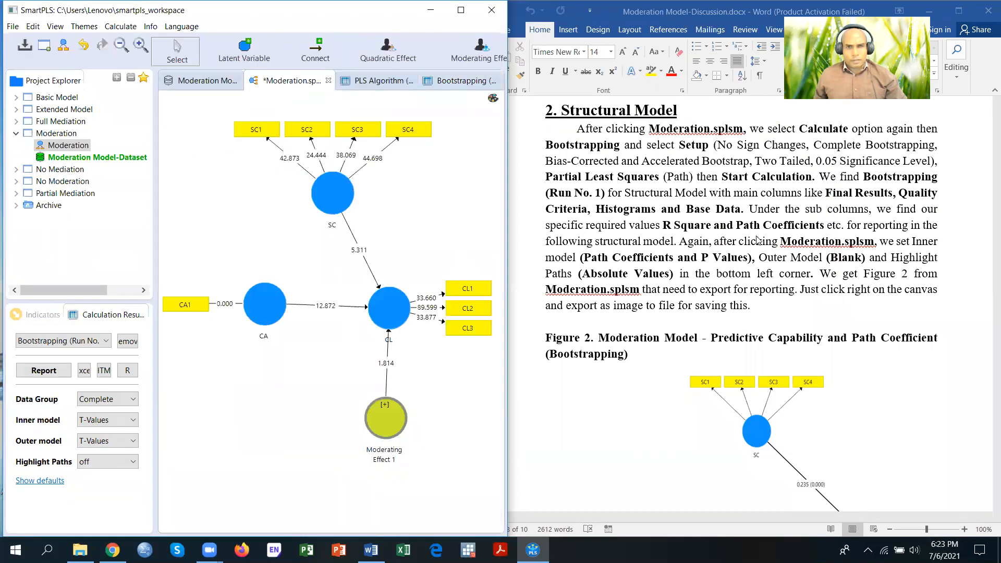
{"action": "scroll", "coordinate": [788, 210], "scroll_direction": "down", "scroll_amount": 2}
{"action": "scroll", "coordinate": [788, 210], "scroll_direction": "up", "scroll_amount": 1}
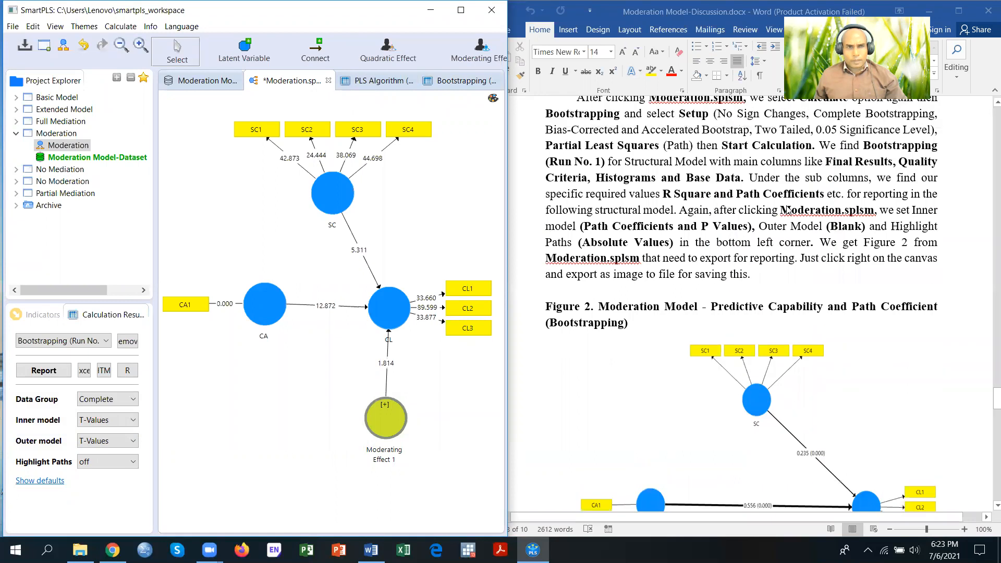
{"action": "scroll", "coordinate": [836, 230], "scroll_direction": "down", "scroll_amount": 5}
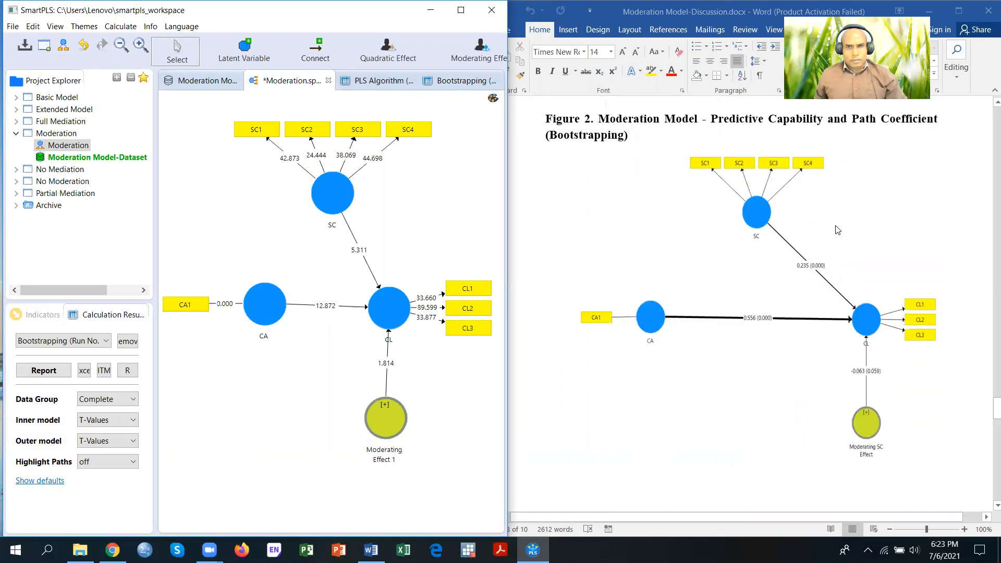
{"action": "left_click", "coordinate": [133, 424]}
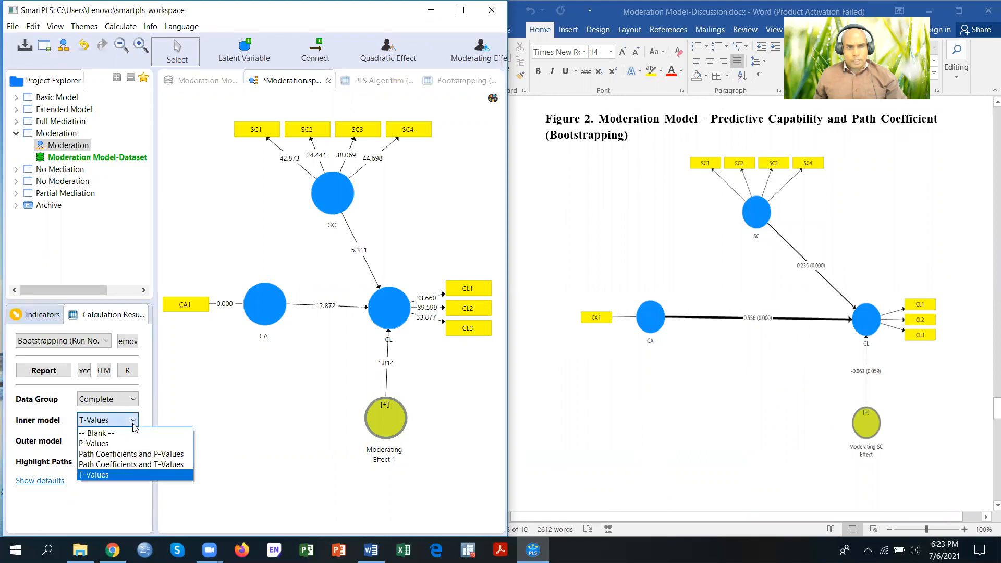
{"action": "left_click", "coordinate": [131, 454]}
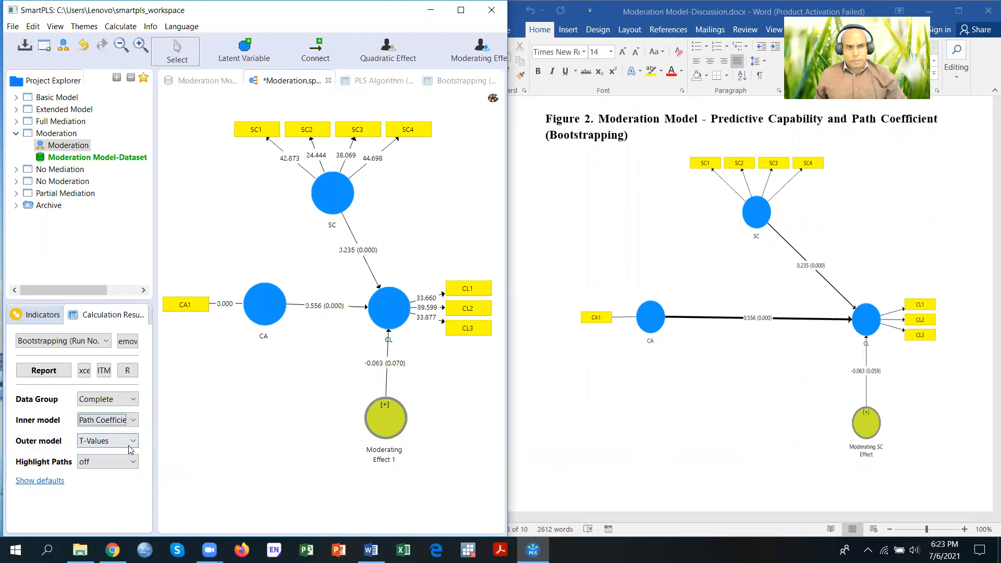
{"action": "left_click", "coordinate": [132, 442]}
{"action": "left_click", "coordinate": [128, 456]}
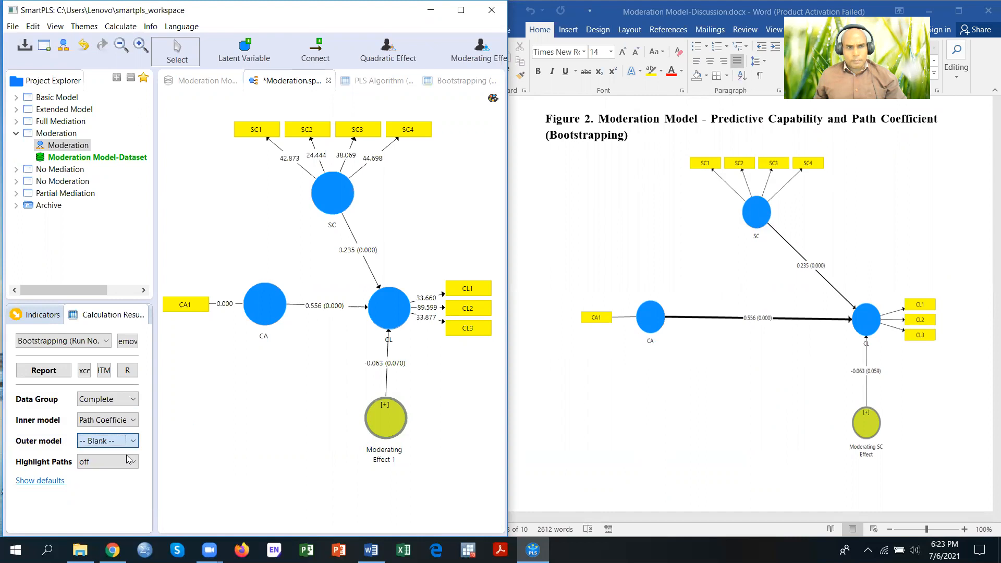
{"action": "left_click", "coordinate": [133, 462]}
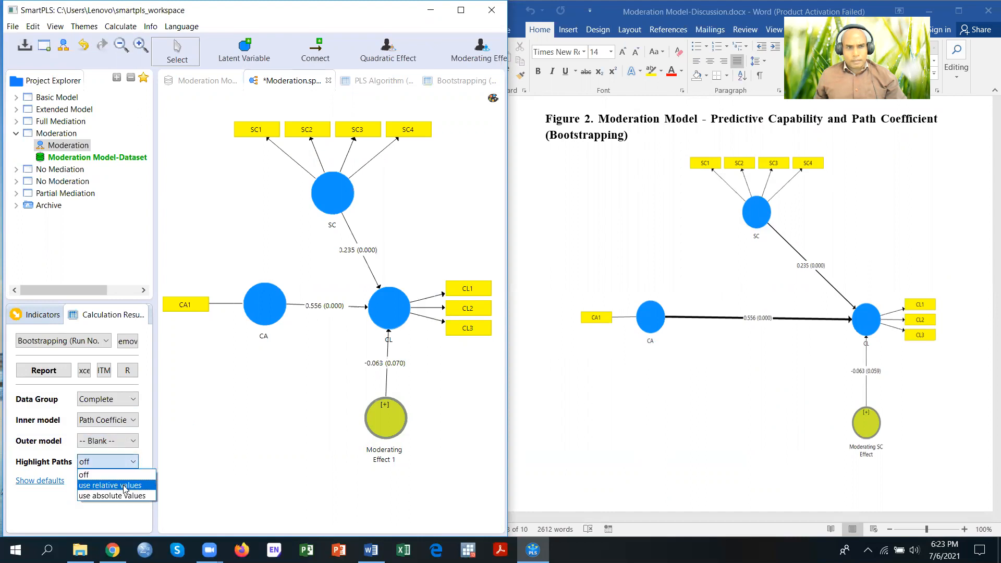
{"action": "left_click", "coordinate": [121, 496]}
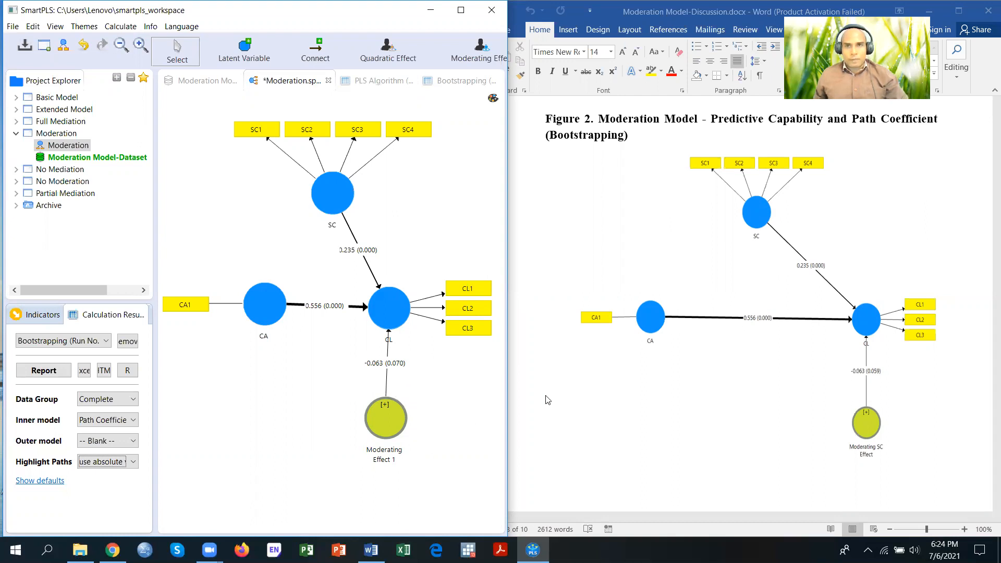
Step: Display R Square in the Bootstrapping report and compare it with the document's Table 2.1 Model Quality Criteria
{"action": "left_click", "coordinate": [688, 115]}
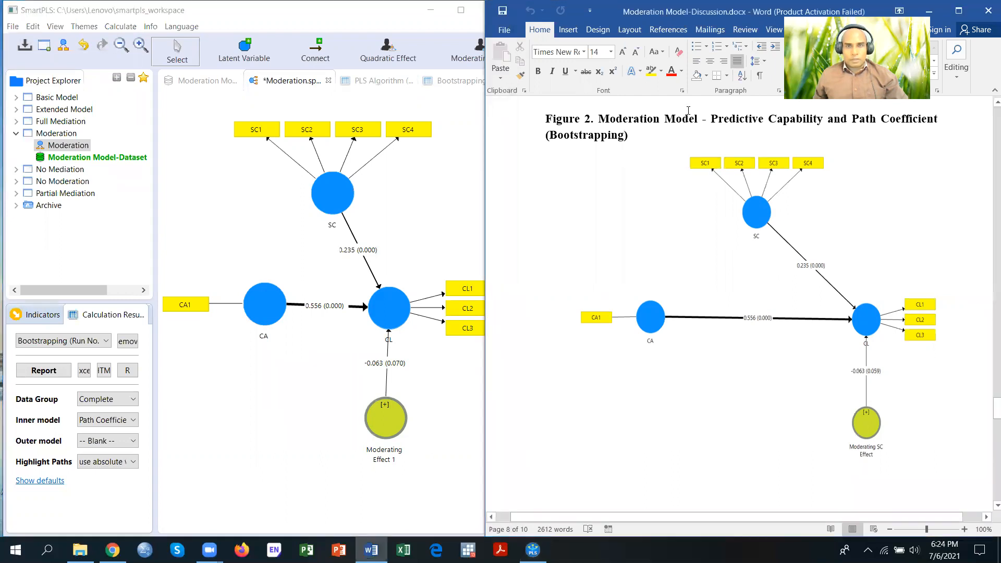
{"action": "scroll", "coordinate": [720, 177], "scroll_direction": "down", "scroll_amount": 10}
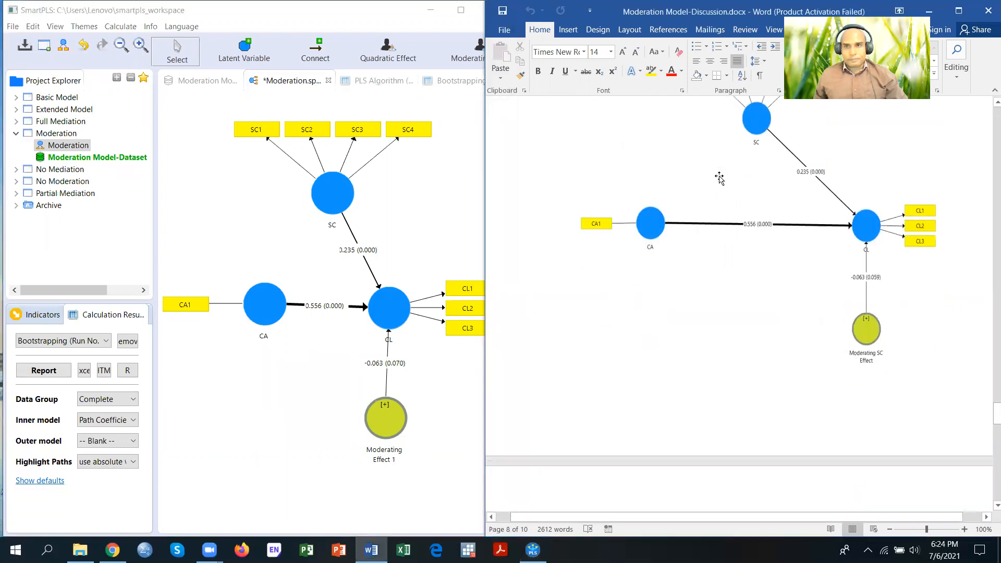
{"action": "scroll", "coordinate": [721, 176], "scroll_direction": "down", "scroll_amount": 6}
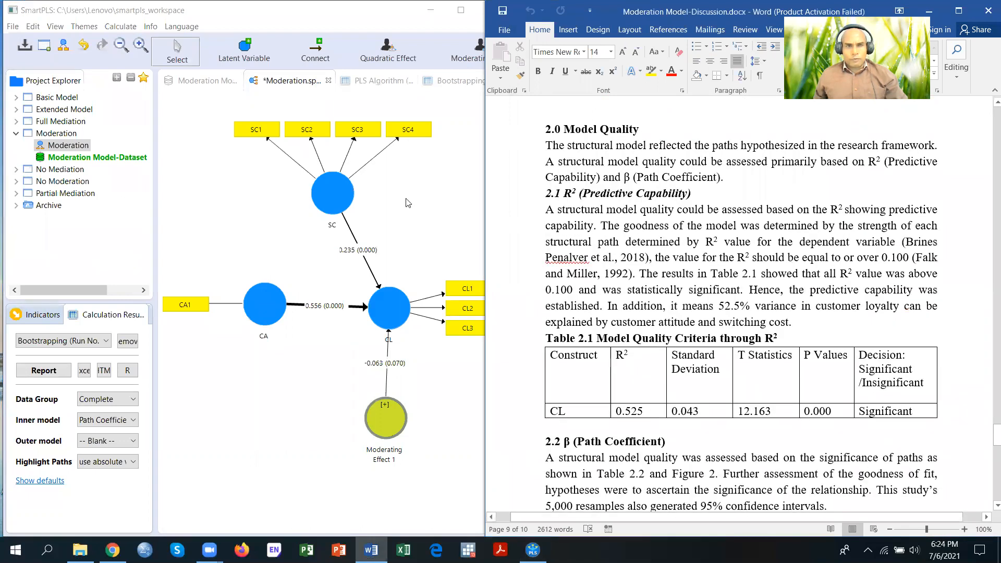
{"action": "left_click", "coordinate": [430, 81]}
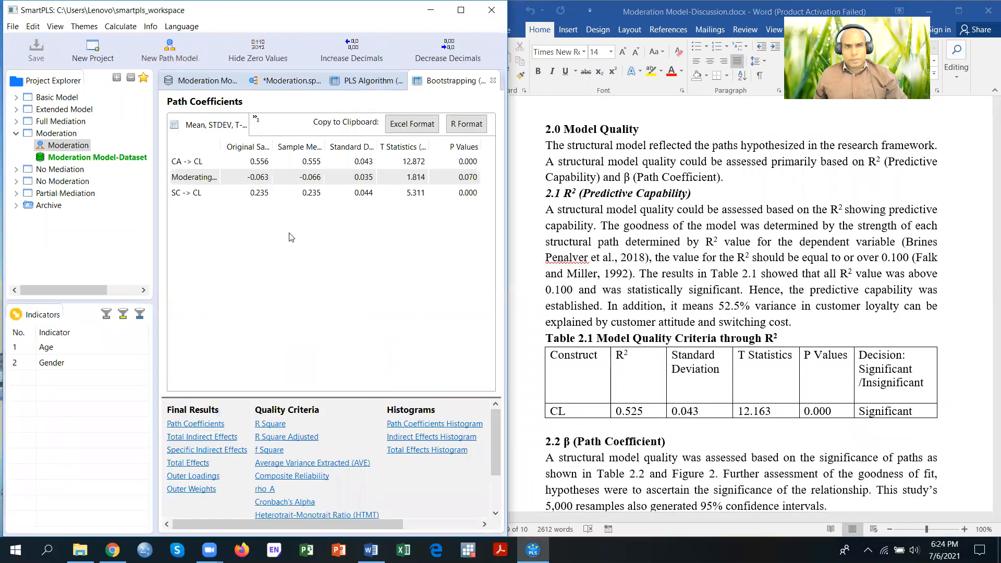
{"action": "left_click", "coordinate": [275, 425]}
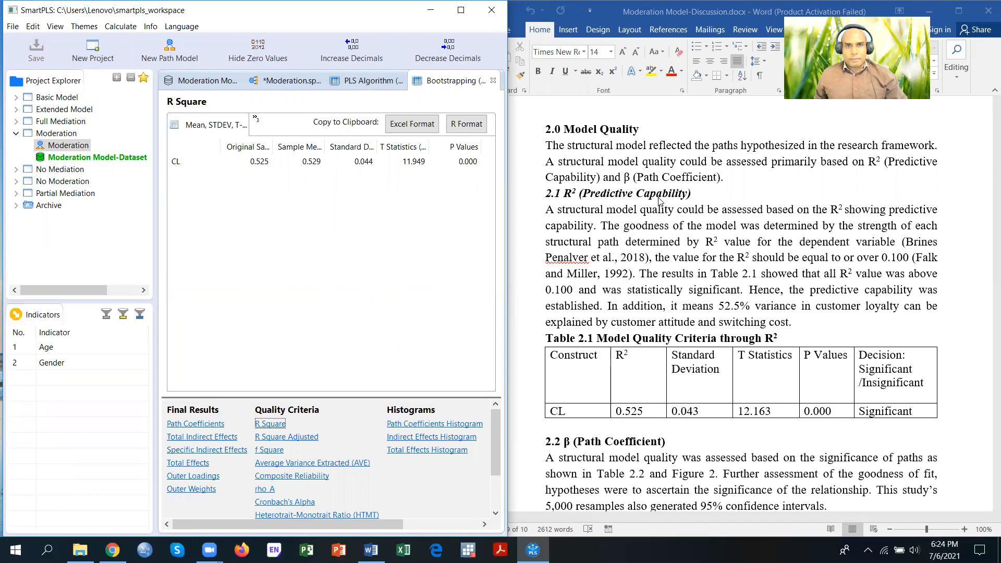
Step: Display the report's Path Coefficients with the full path names readable and compare them with the document's Table 2.4 direct effects
{"action": "scroll", "coordinate": [688, 242], "scroll_direction": "down", "scroll_amount": 5}
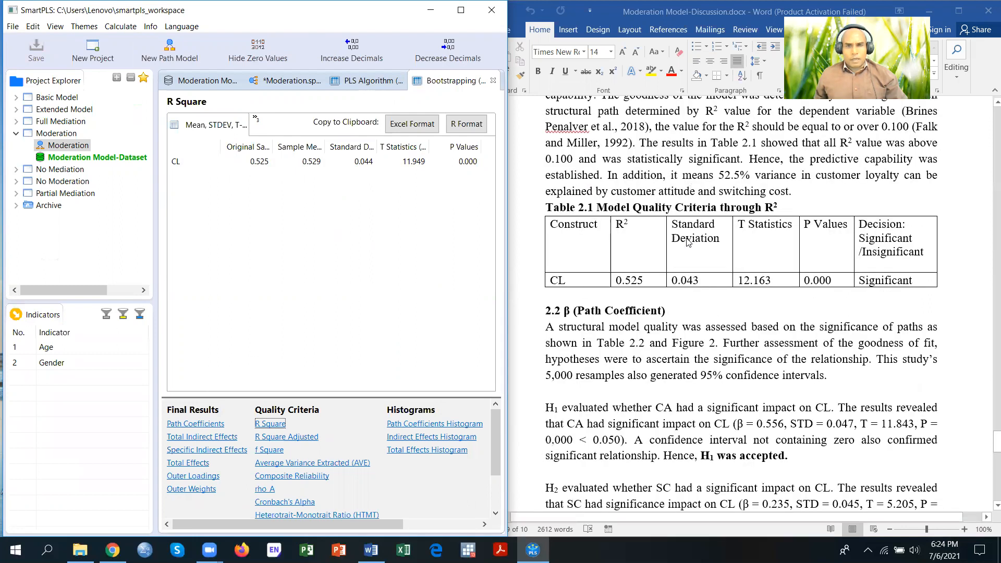
{"action": "scroll", "coordinate": [688, 242], "scroll_direction": "down", "scroll_amount": 6}
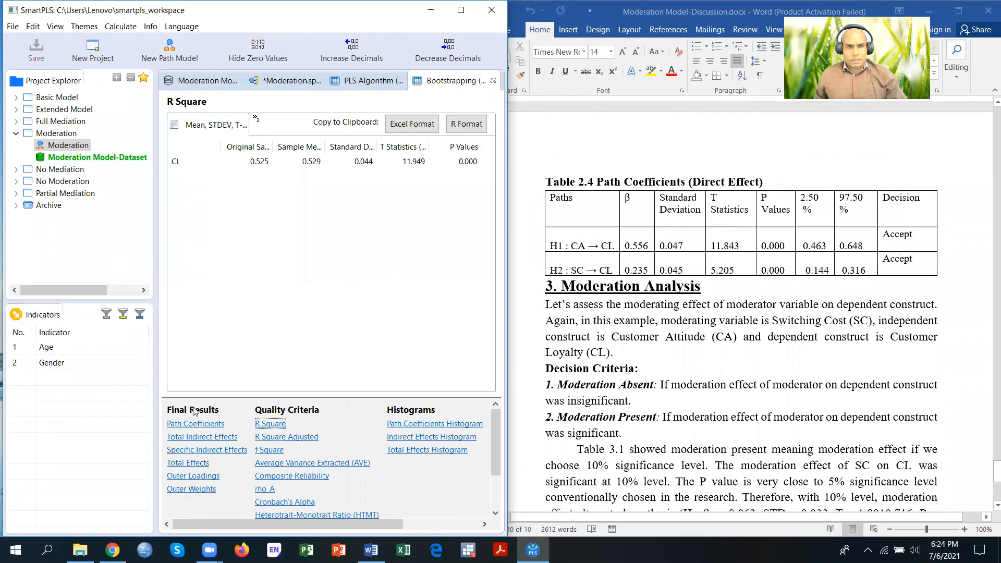
{"action": "left_click", "coordinate": [187, 424]}
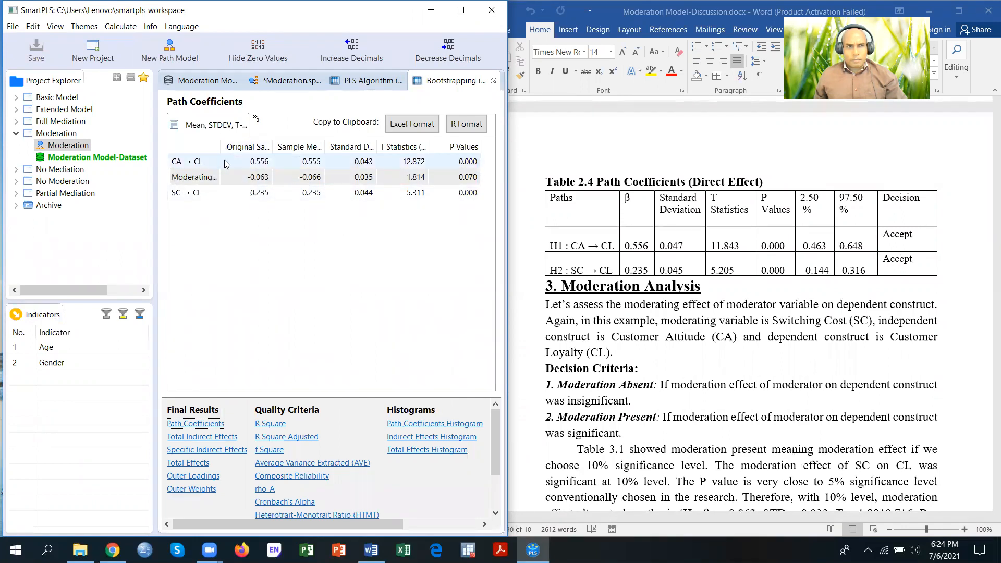
{"action": "left_click", "coordinate": [213, 178]}
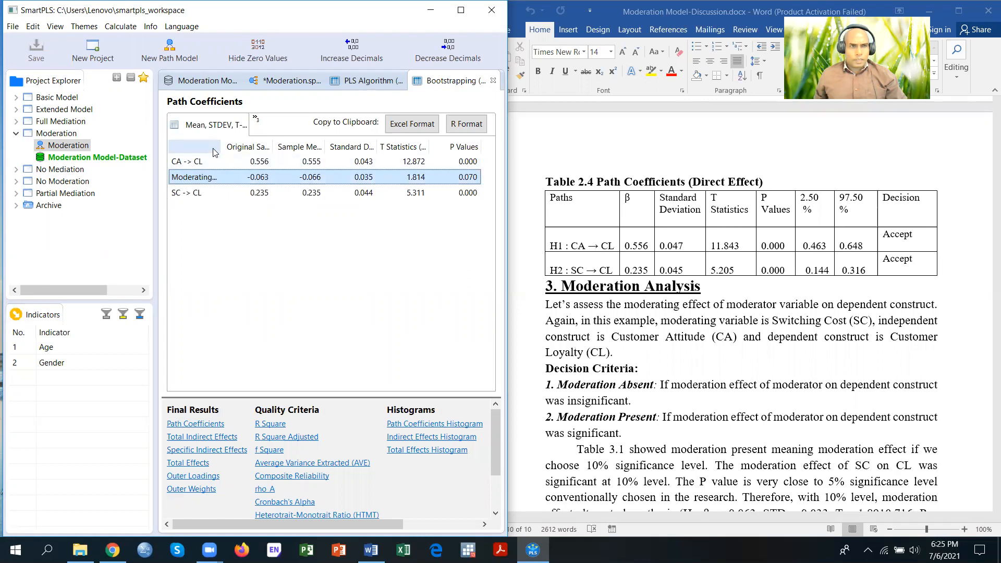
{"action": "left_click_drag", "start_coordinate": [217, 147], "coordinate": [289, 147]}
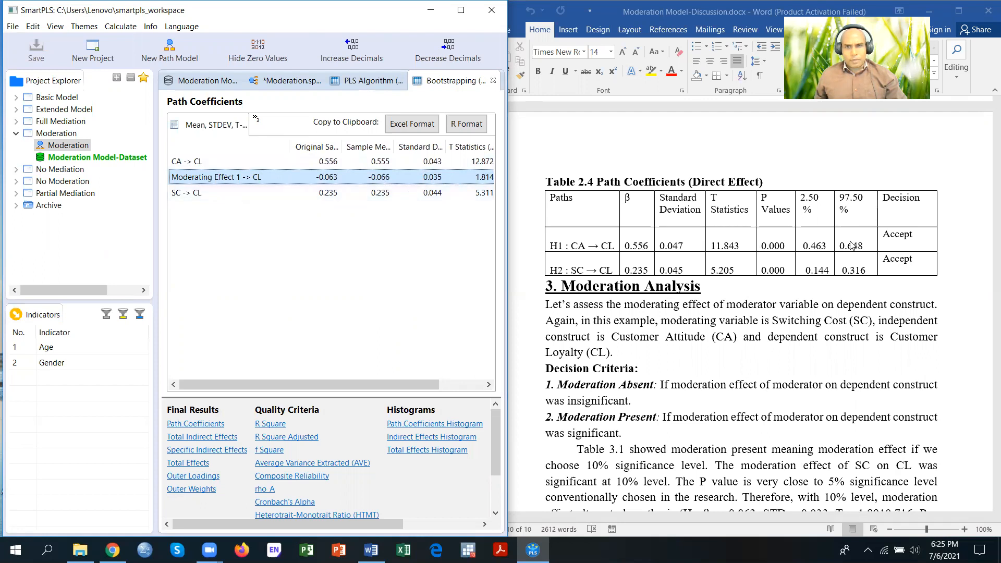
Step: Compare the Moderating Effect 1 -> CL row, including its P value, with the document's Table 3.1 Path Coefficient (Moderation Effect)
{"action": "left_click", "coordinate": [746, 302]}
{"action": "scroll", "coordinate": [745, 301], "scroll_direction": "down", "scroll_amount": 6}
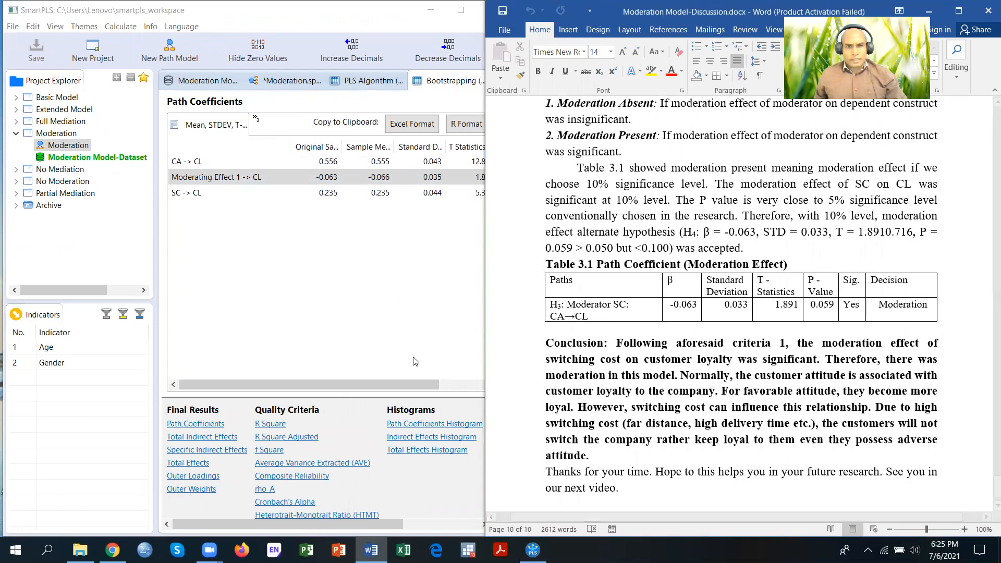
{"action": "left_click_drag", "start_coordinate": [402, 384], "coordinate": [461, 386]}
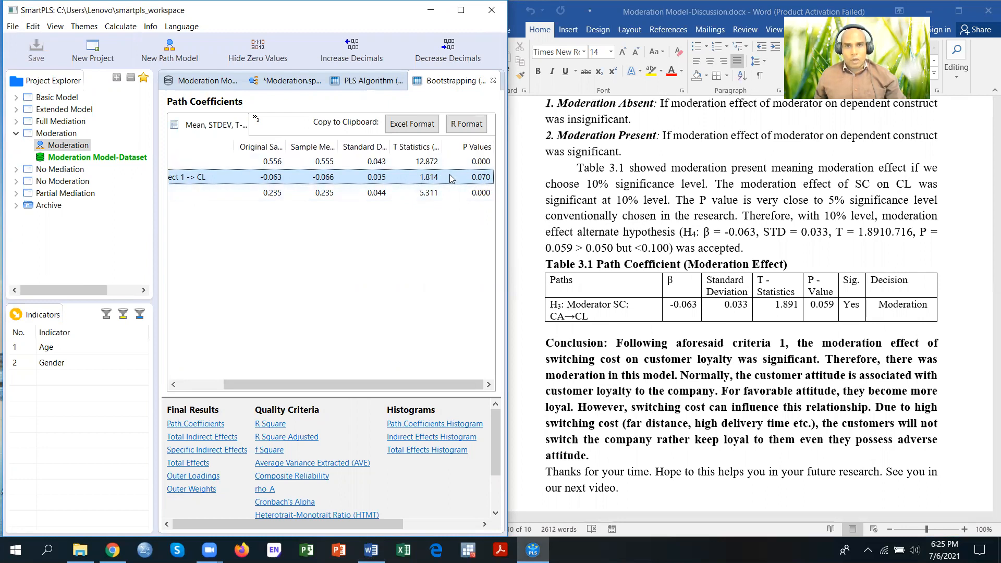
Step: Review the document's Table 2.4 direct effects and its Moderation Analysis section, from the decision criteria through to the conclusion
{"action": "left_click", "coordinate": [728, 190]}
{"action": "scroll", "coordinate": [687, 235], "scroll_direction": "up", "scroll_amount": 6}
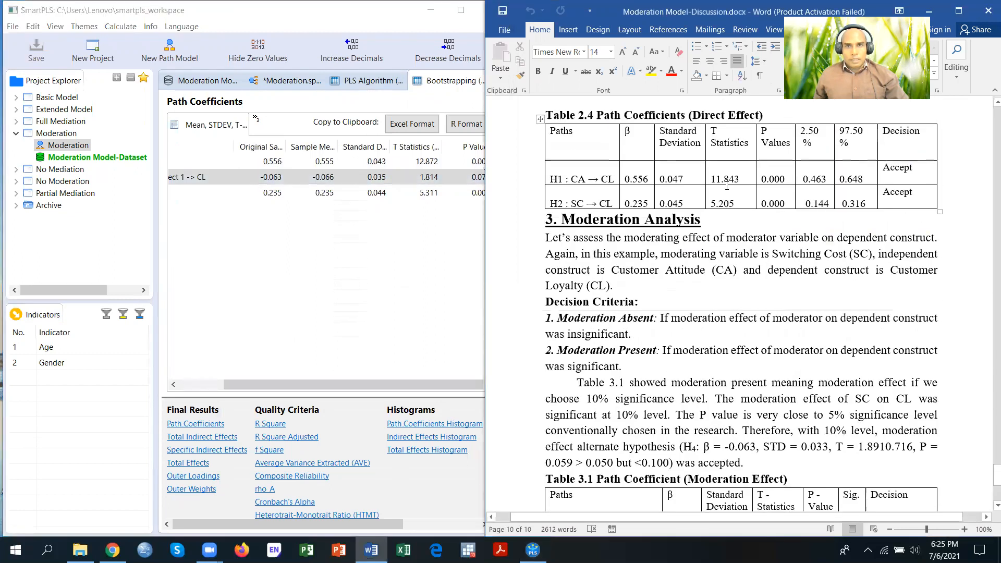
{"action": "scroll", "coordinate": [688, 235], "scroll_direction": "up", "scroll_amount": 2}
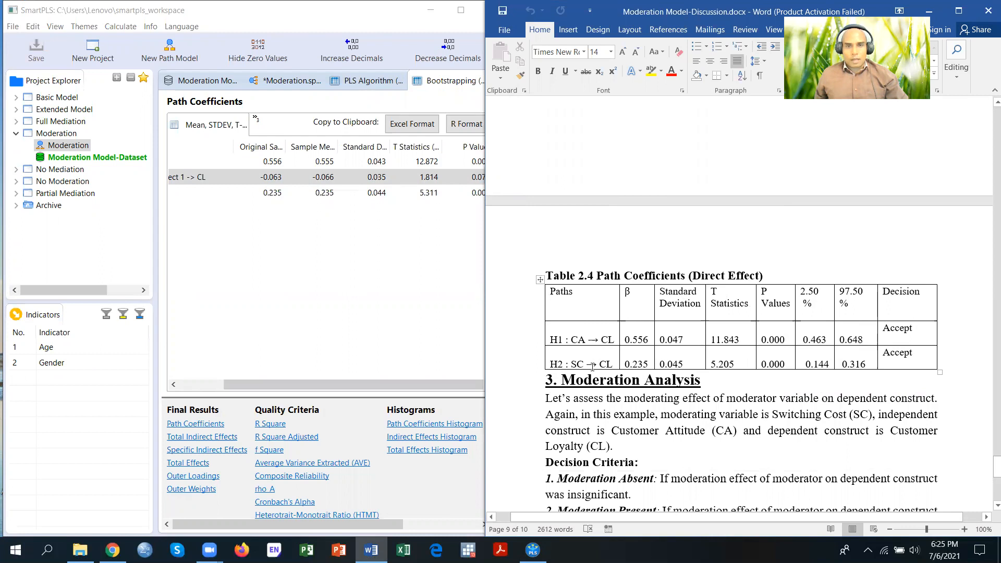
{"action": "left_click", "coordinate": [699, 412]}
{"action": "scroll", "coordinate": [700, 411], "scroll_direction": "down", "scroll_amount": 4}
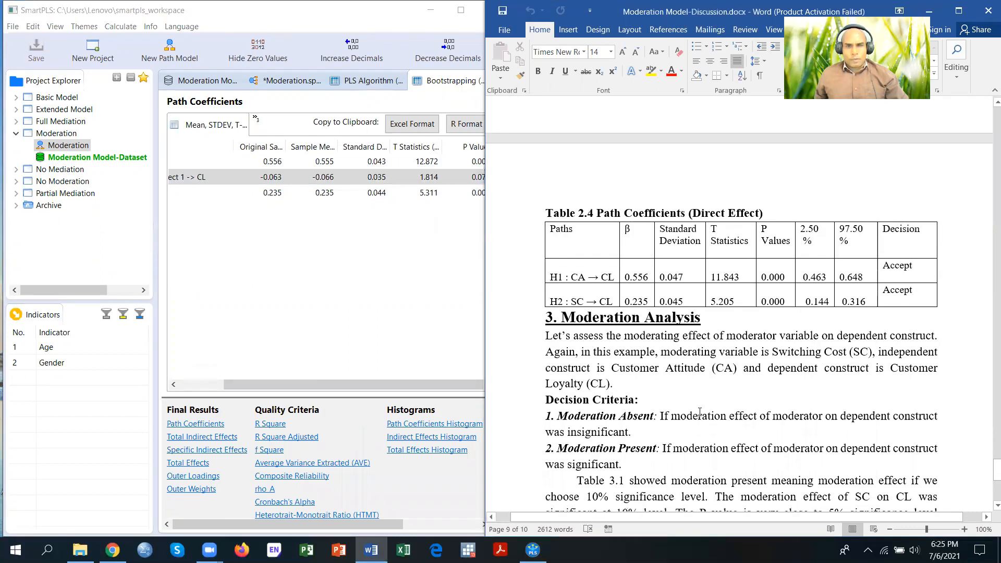
{"action": "scroll", "coordinate": [700, 412], "scroll_direction": "down", "scroll_amount": 2}
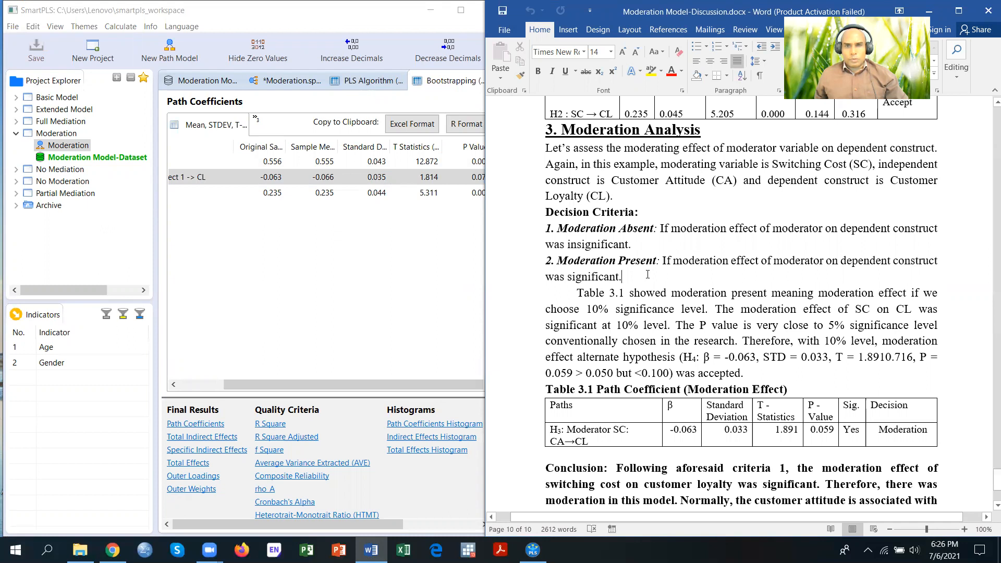
{"action": "scroll", "coordinate": [648, 275], "scroll_direction": "down", "scroll_amount": 5}
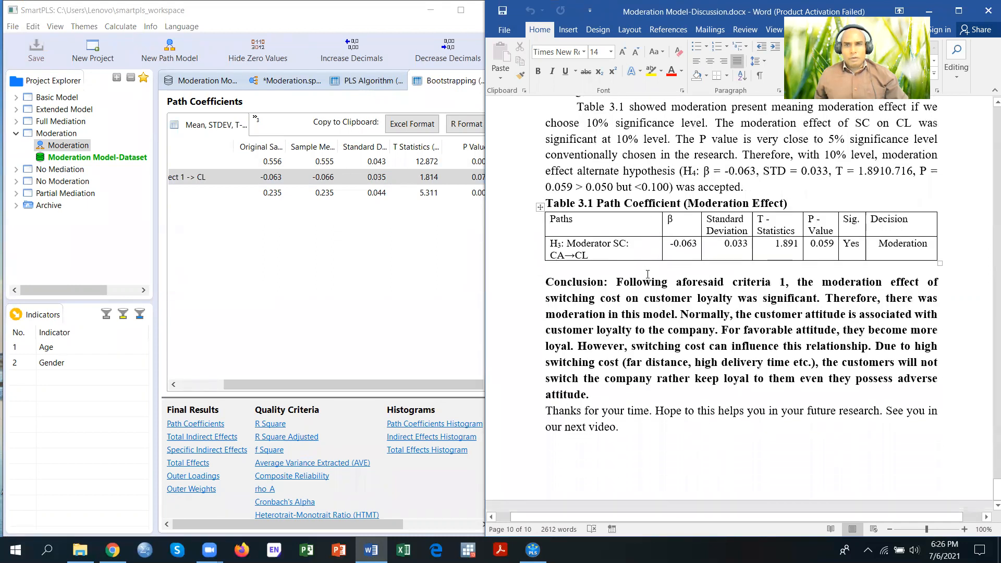